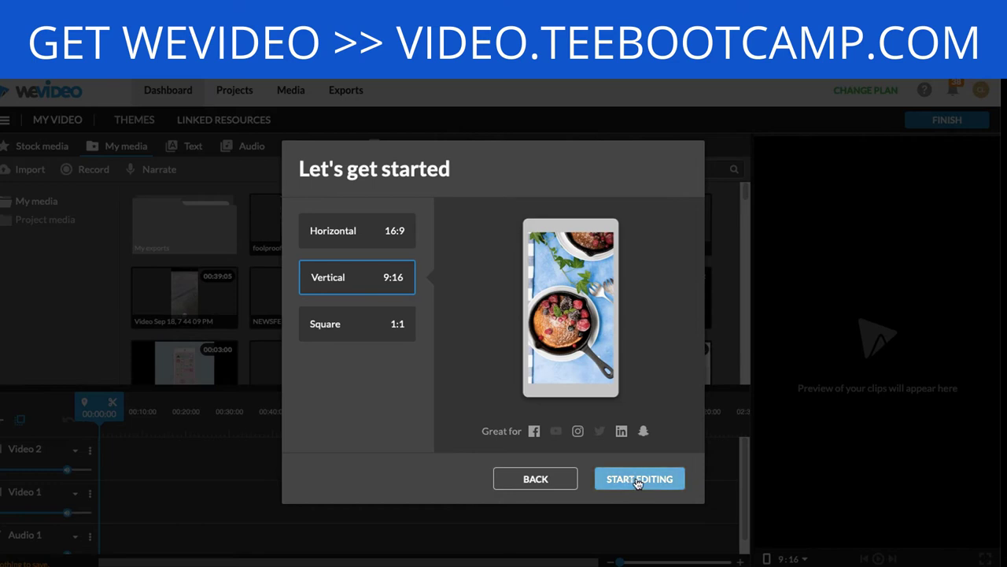
- Start editing the project in vertical 9:16 format and show the library of backgrounds
left_click(638, 479)
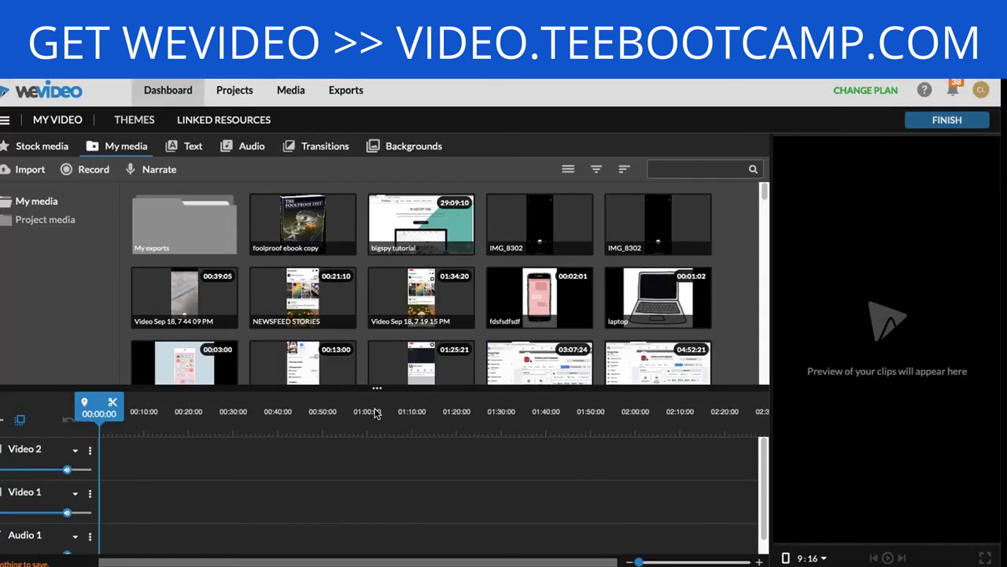
mouse_move(390, 121)
left_mouse_down()
mouse_move(354, 140)
mouse_move(470, 140)
mouse_move(394, 138)
left_mouse_up()
left_click(399, 150)
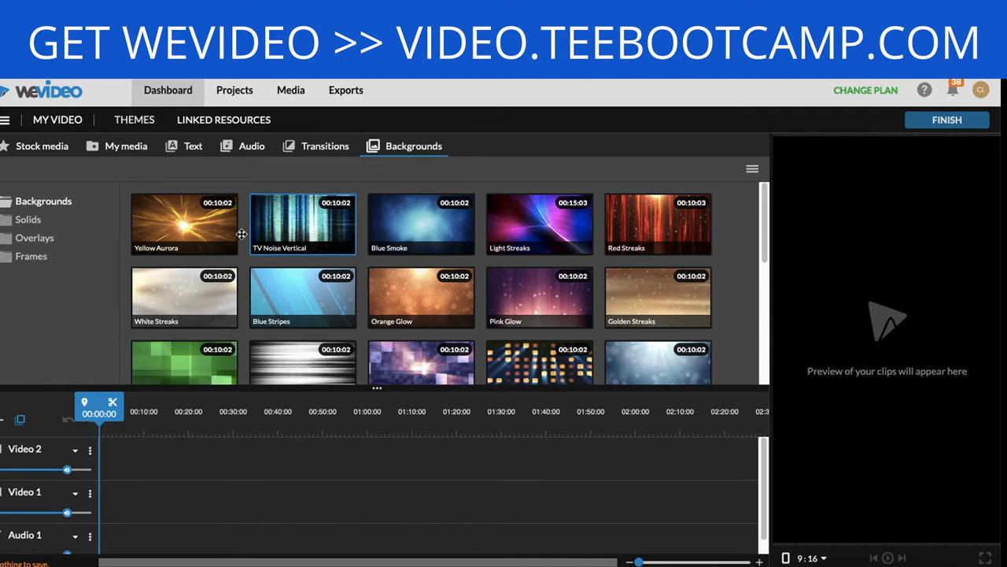
- Preview several animated backgrounds and place Pink Glow at the start of the Video 1 track
left_click(206, 232)
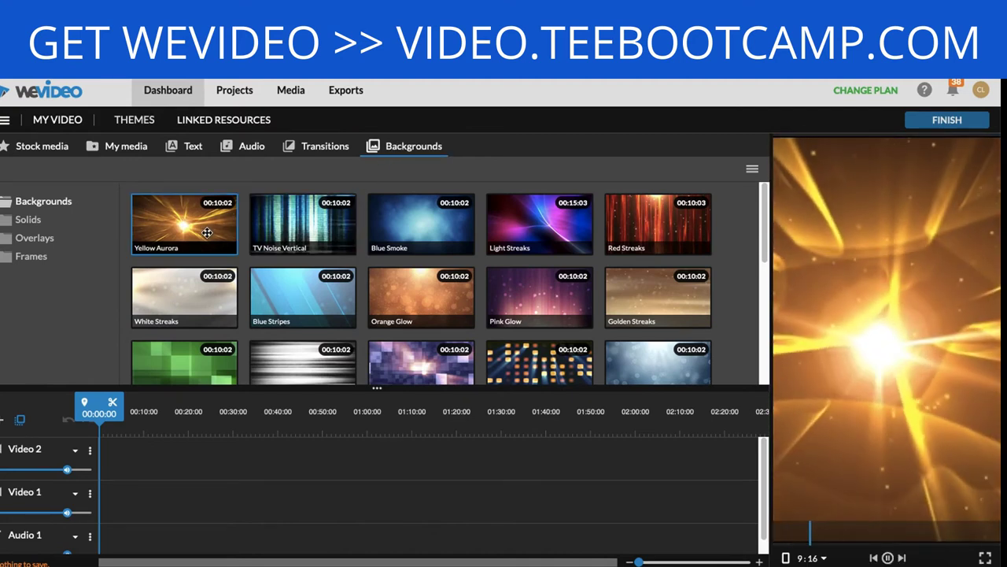
left_click(303, 229)
left_click(429, 231)
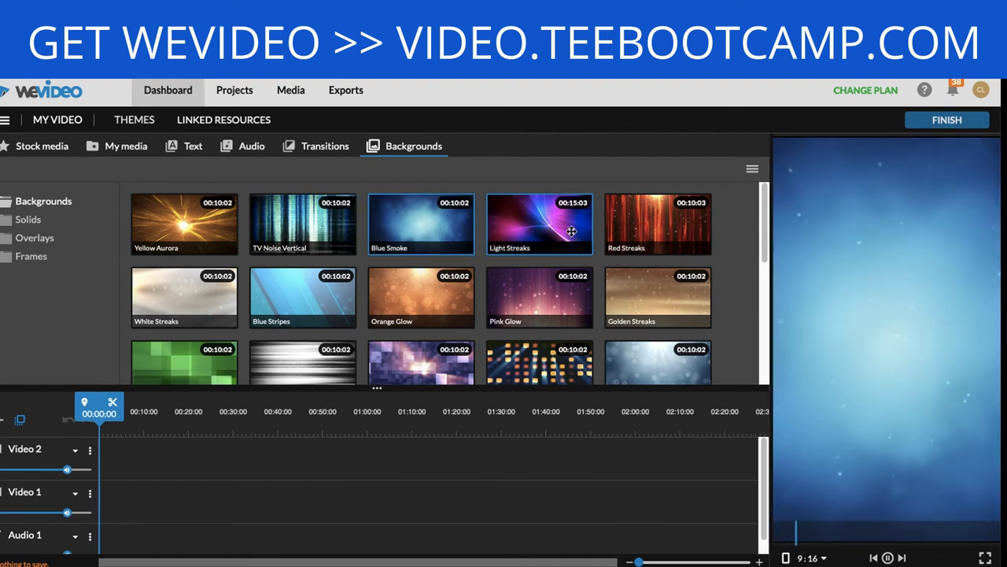
left_click(539, 228)
left_click(651, 230)
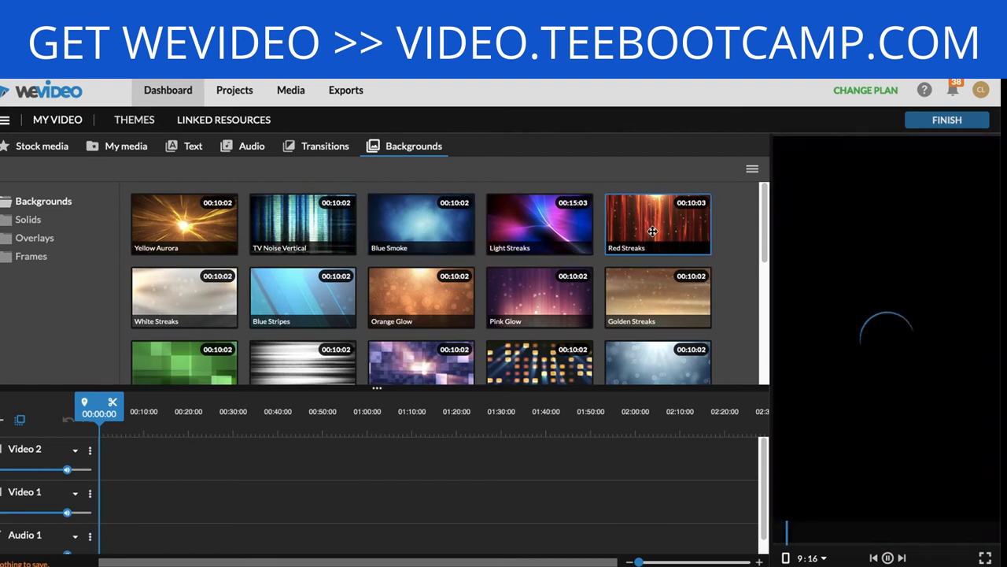
left_click(664, 291)
left_click(539, 295)
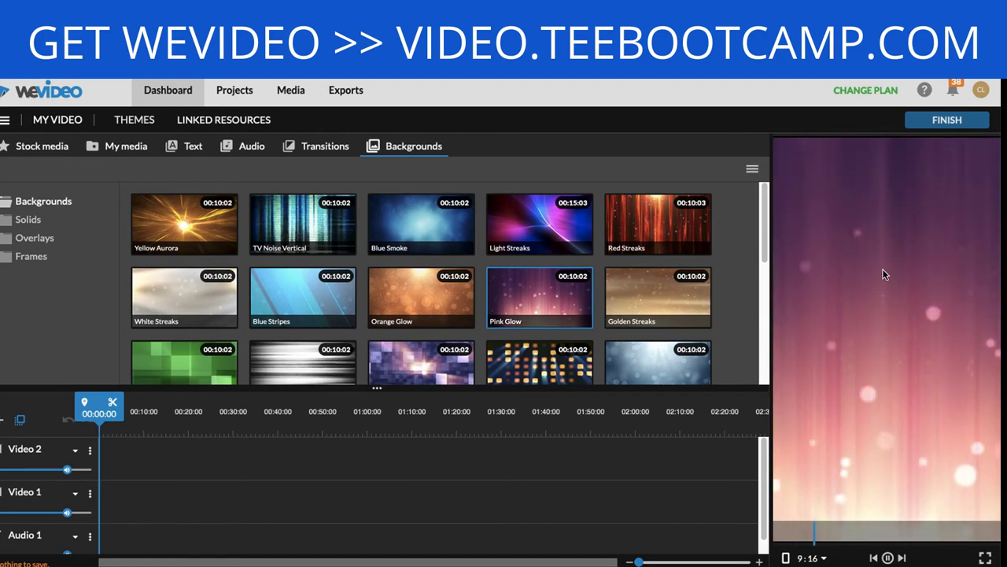
left_click_drag(564, 317, 100, 514)
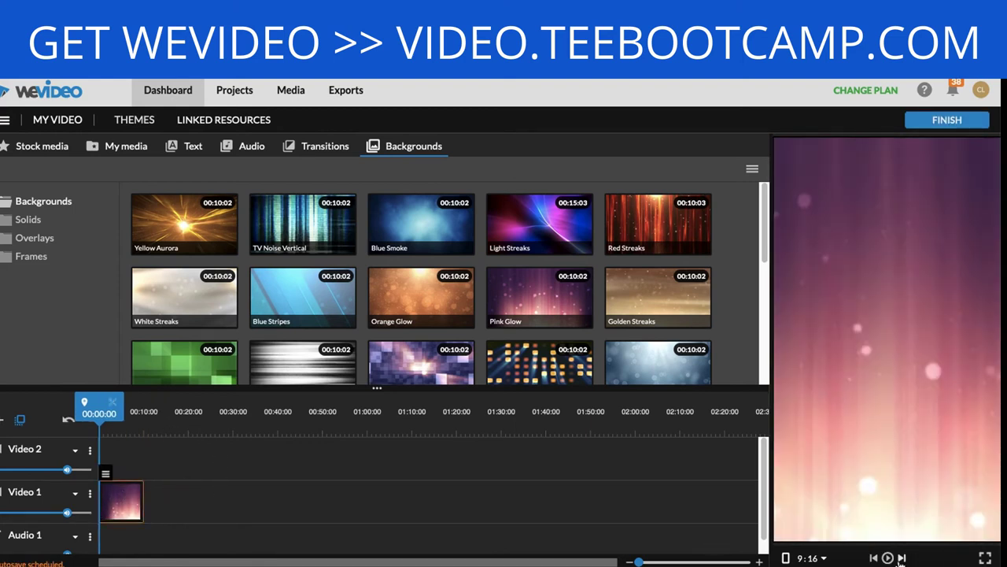
- Play the background clip briefly and return the playhead to the start of the timeline
left_click(889, 558)
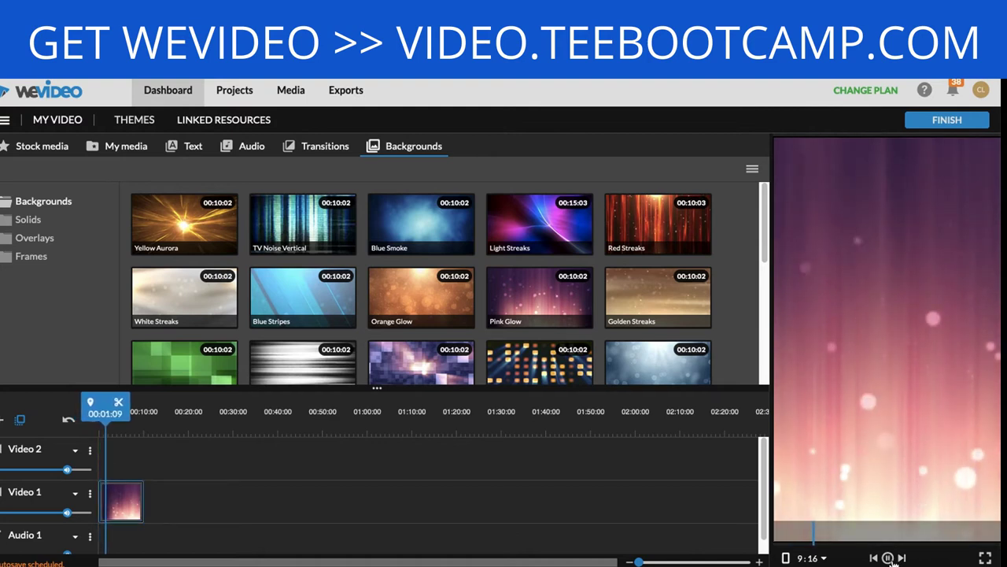
left_click(889, 557)
left_click(100, 435)
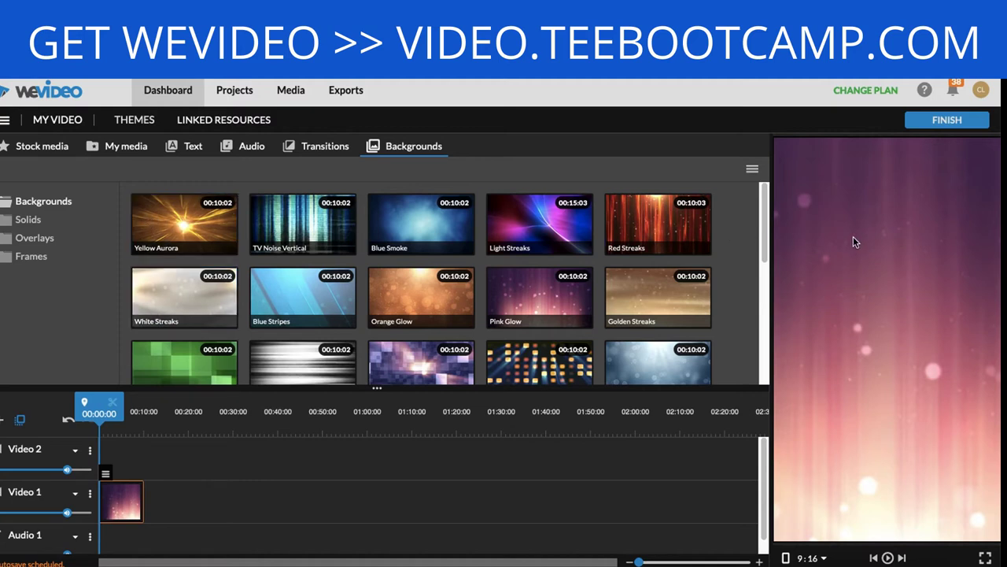
- Place the "foolproof ebook copy" image from the personal media at the start of the Video 2 track
left_click(120, 150)
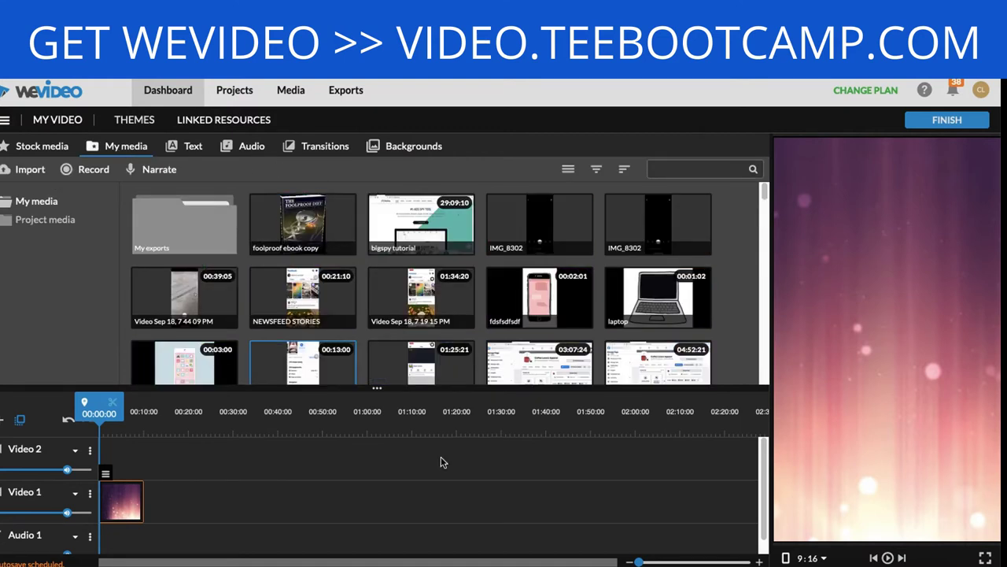
mouse_move(42, 189)
left_mouse_down()
mouse_move(8, 161)
mouse_move(51, 191)
left_mouse_up()
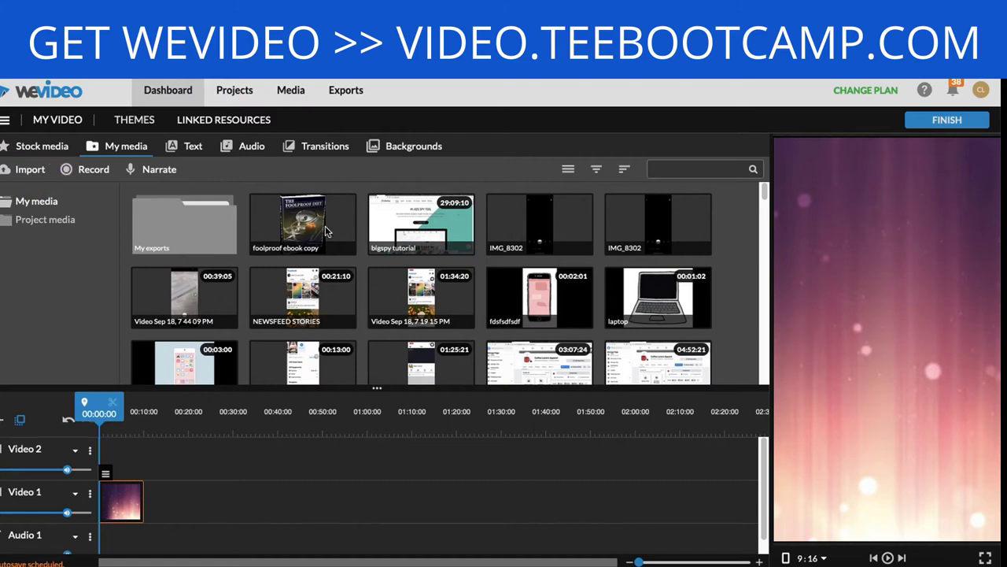
left_click_drag(303, 228, 109, 468)
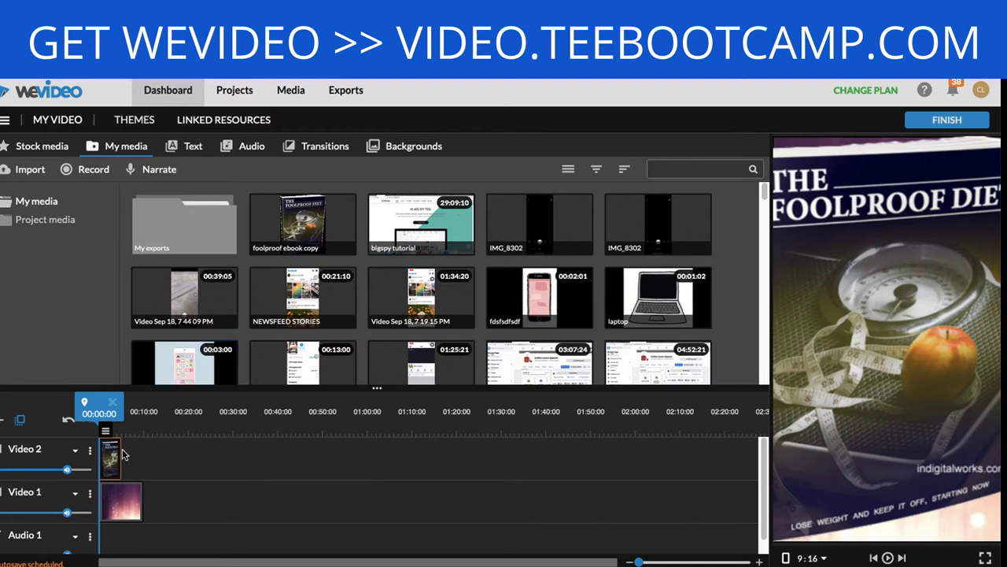
- Scale the ebook image to 0.84, position it at about x 86, y 416 over the background, and save
double_click(110, 463)
left_click_drag(403, 347, 333, 351)
left_click_drag(853, 298, 853, 309)
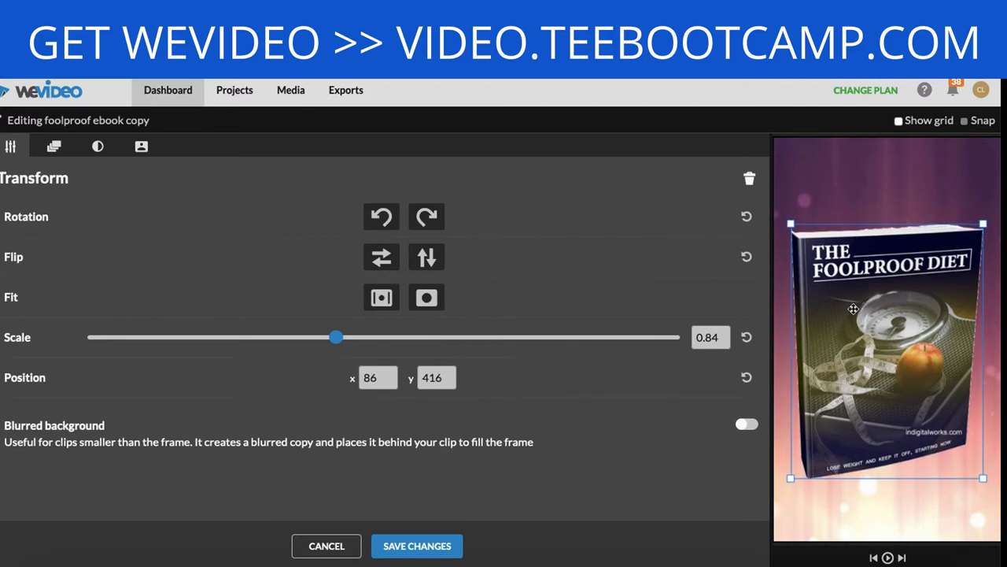
left_click(438, 551)
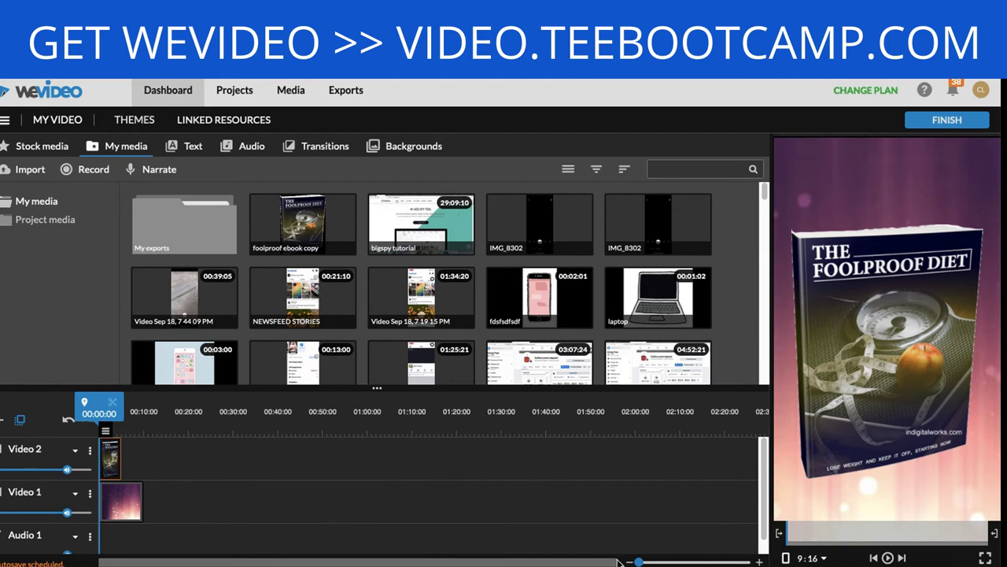
- Extend the ebook clip on Video 2 to 00:10:02 so it ends with the background clip
left_click_drag(639, 561, 644, 561)
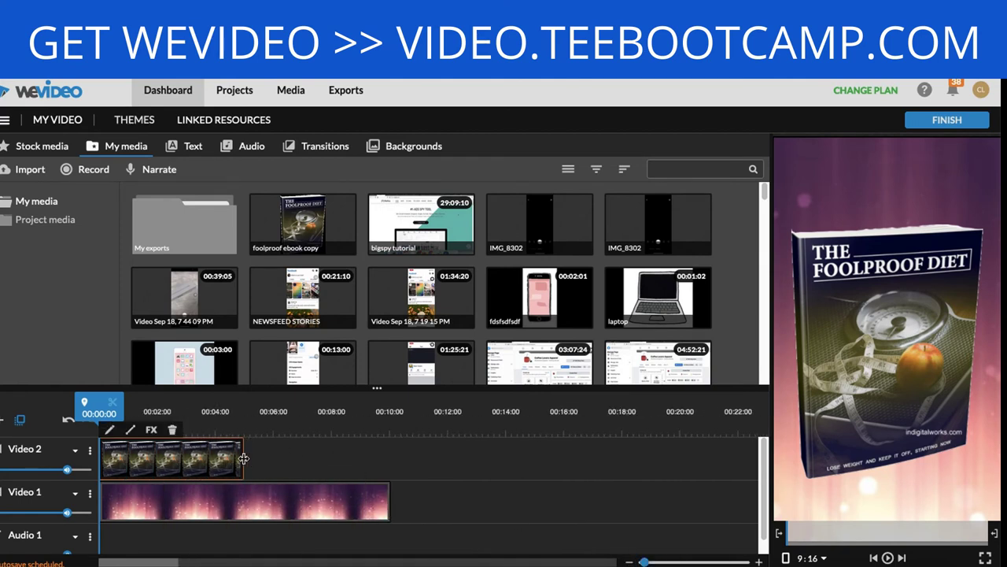
left_click_drag(238, 458, 388, 476)
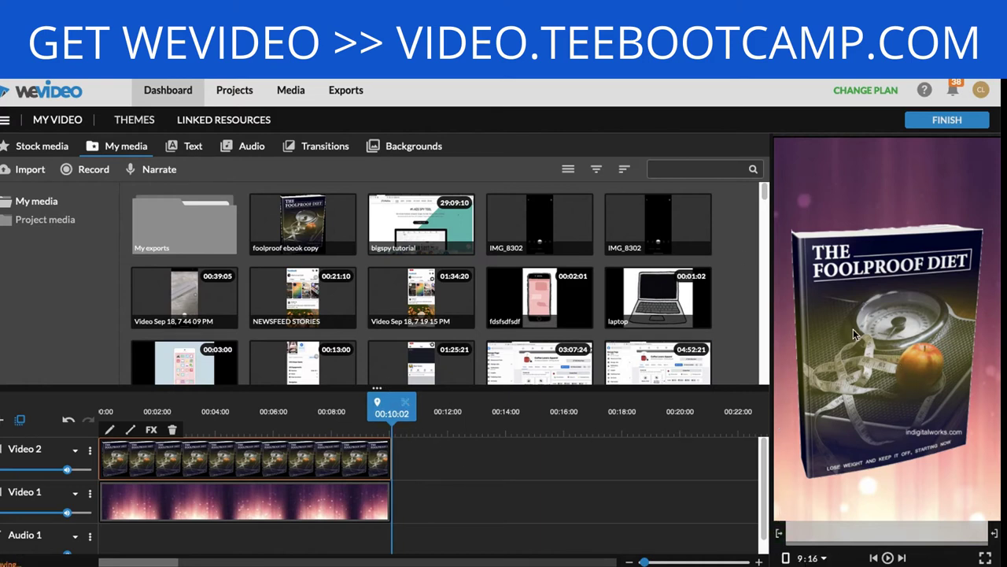
left_click(409, 366)
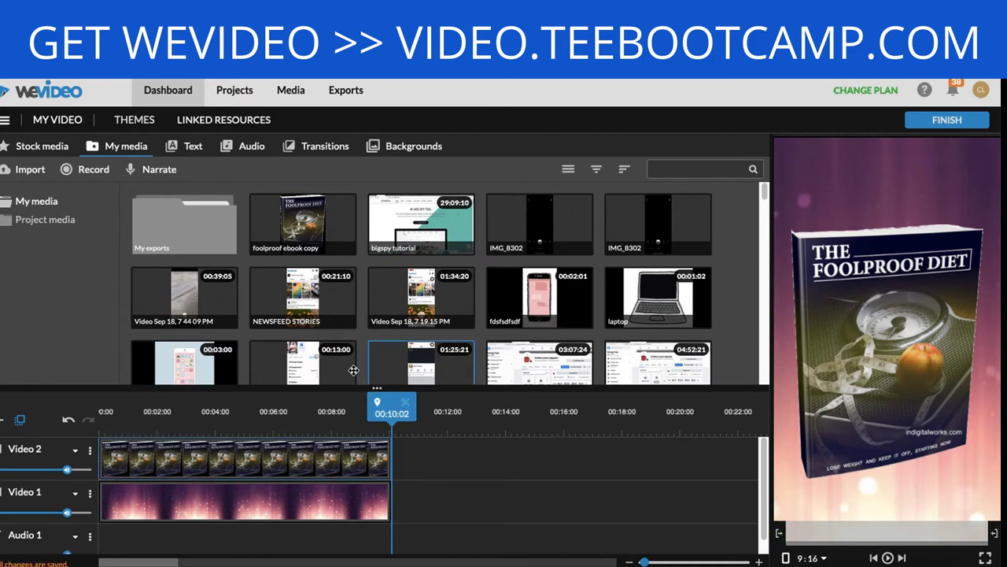
- Add a third video track above the ebook clip's track
left_click(2, 425)
left_click(617, 425)
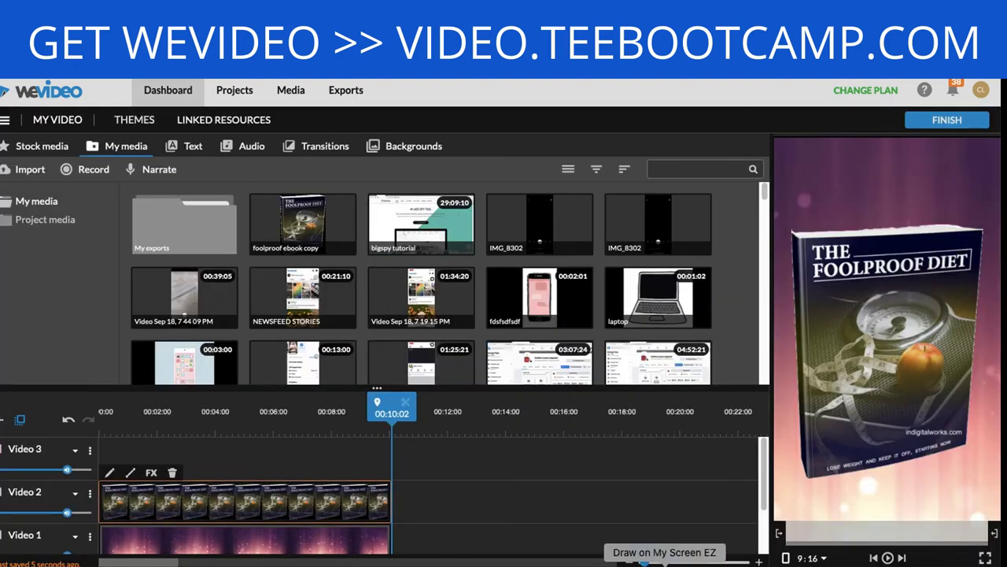
left_click(668, 560)
left_click_drag(4, 431, 41, 435)
mouse_move(1, 484)
left_mouse_down()
mouse_move(348, 492)
mouse_move(228, 434)
mouse_move(20, 429)
left_mouse_up()
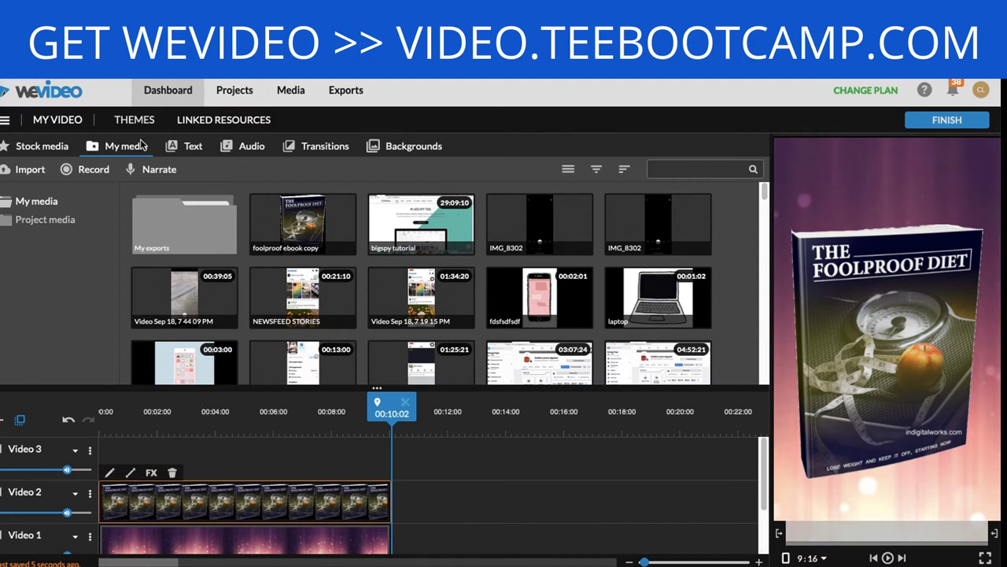
- Preview several motion titles and place Badda Boom on the Video 3 track, spanning the full length of the clips below
left_click(187, 148)
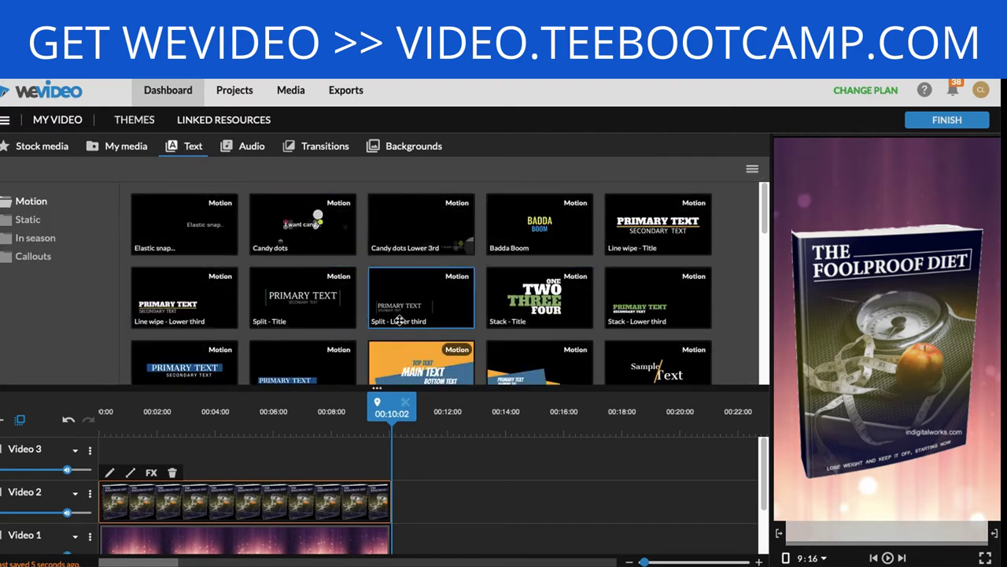
left_click(516, 307)
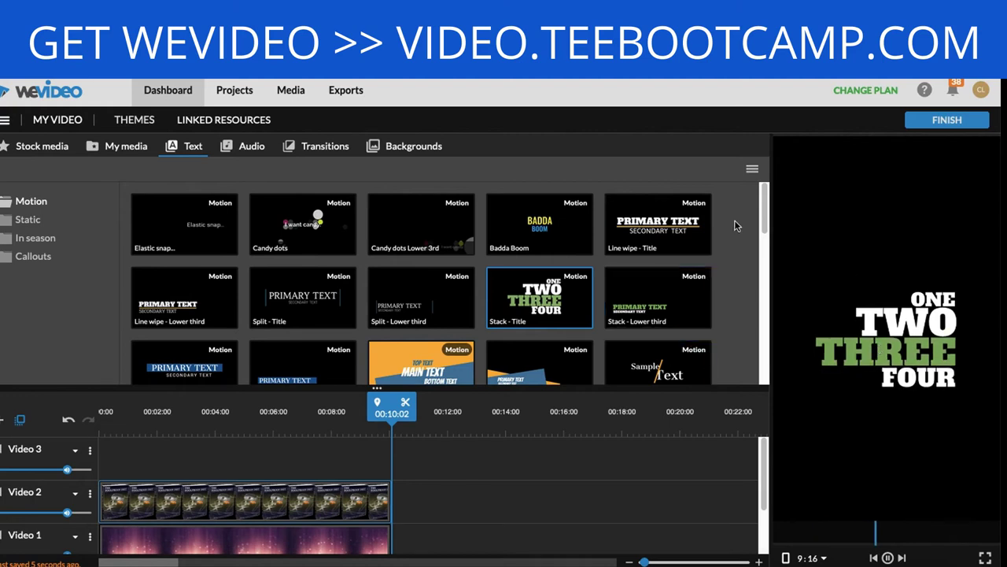
scroll(473, 314, "down", 1)
left_click(187, 325)
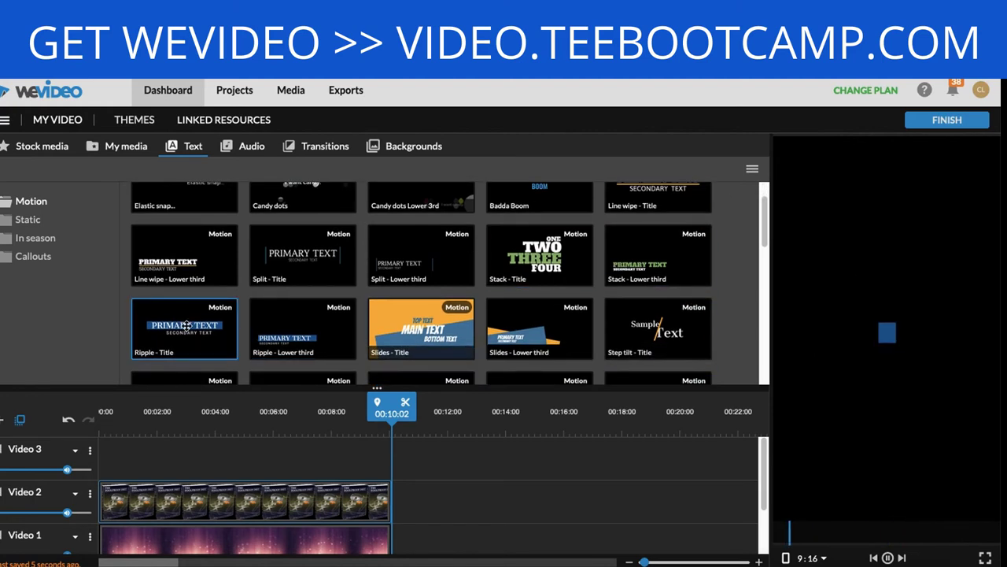
scroll(521, 331, "down", 2)
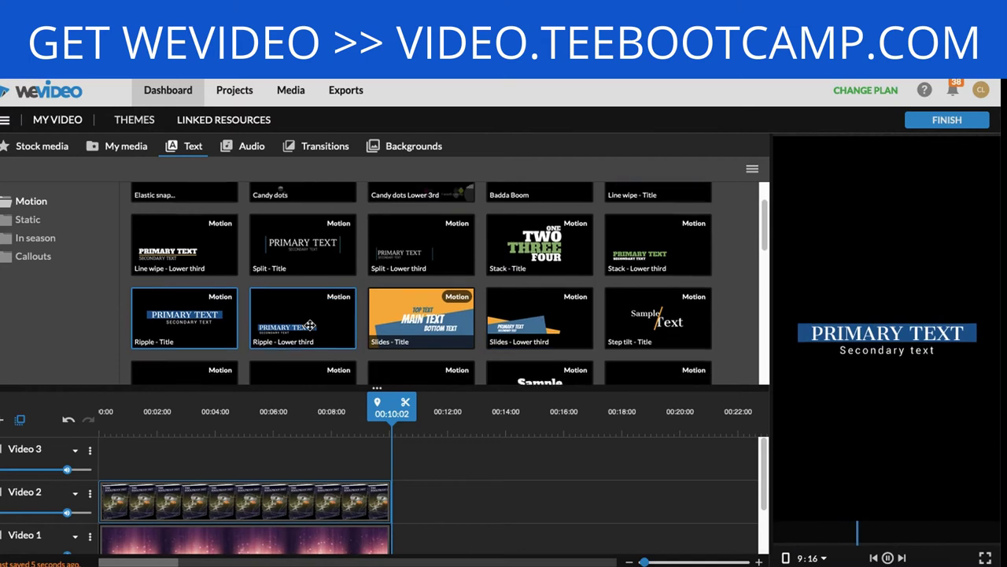
left_click(533, 280)
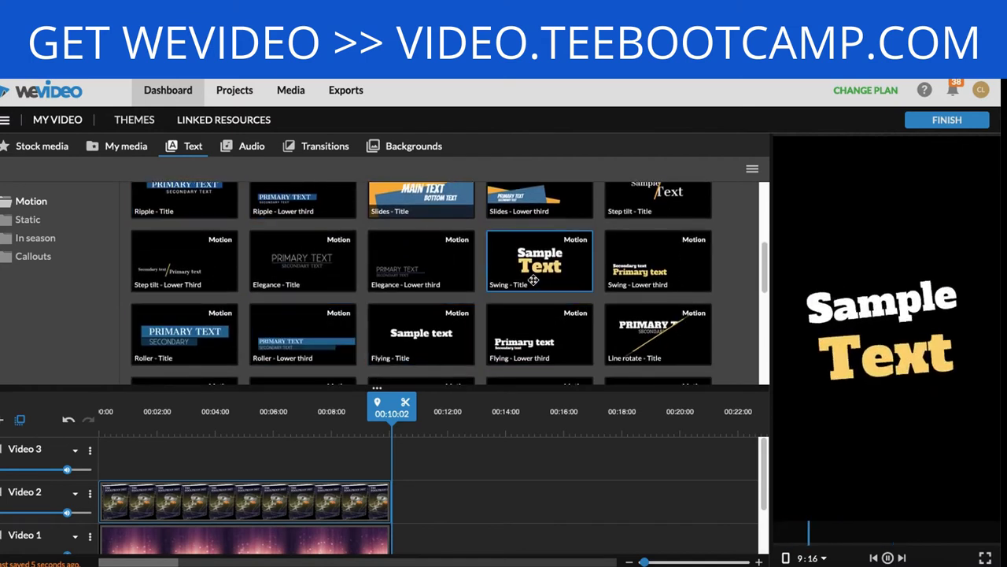
scroll(543, 299, "up", 2)
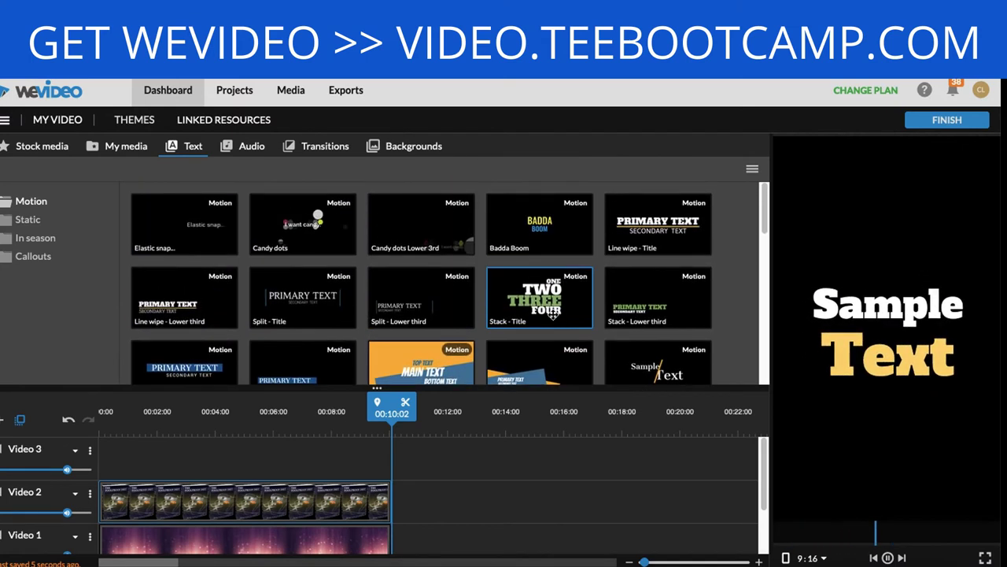
left_click(560, 223)
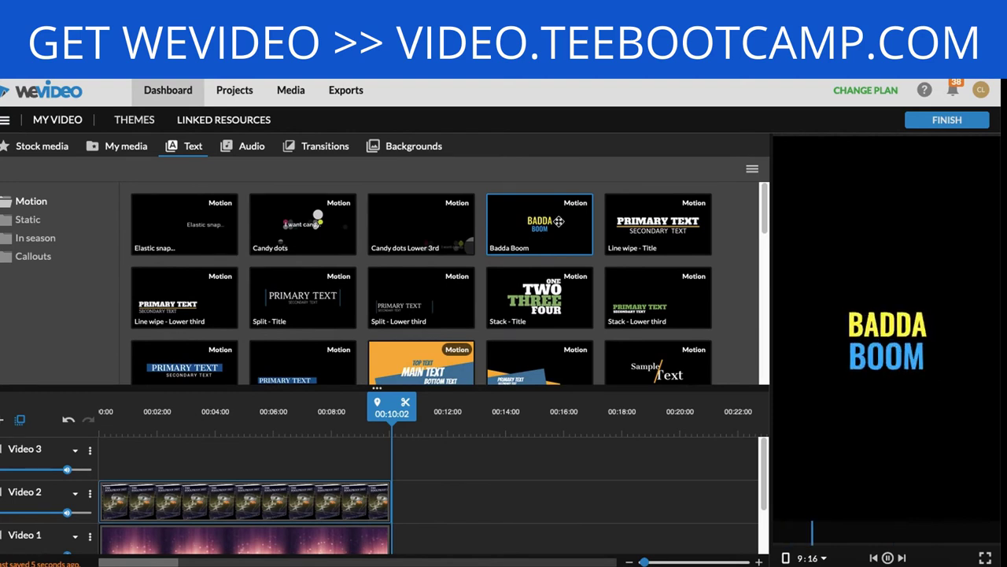
left_click_drag(560, 224, 388, 468)
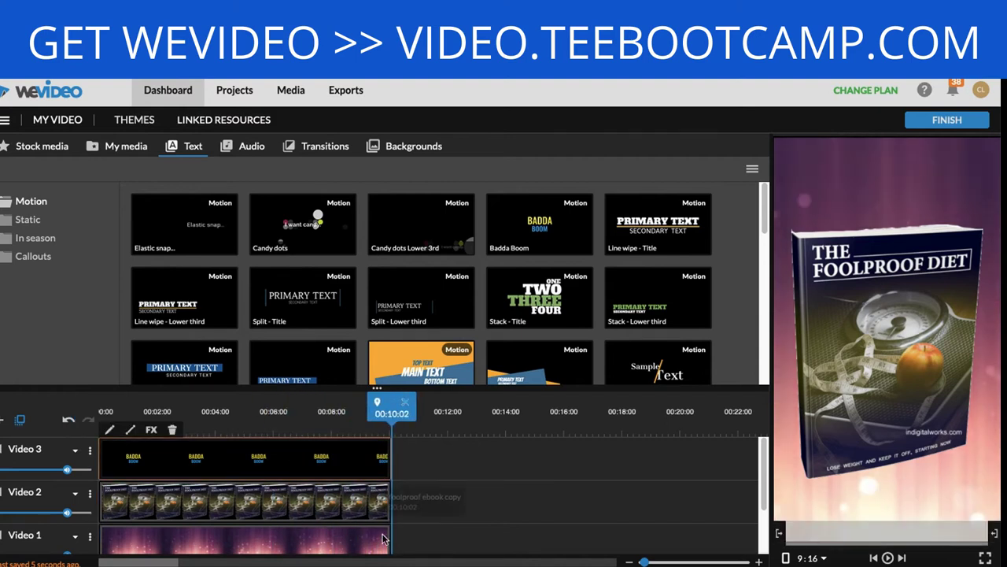
- Set the first line of the Badda Boom title on Video 3 to "FREE DIET"
double_click(224, 469)
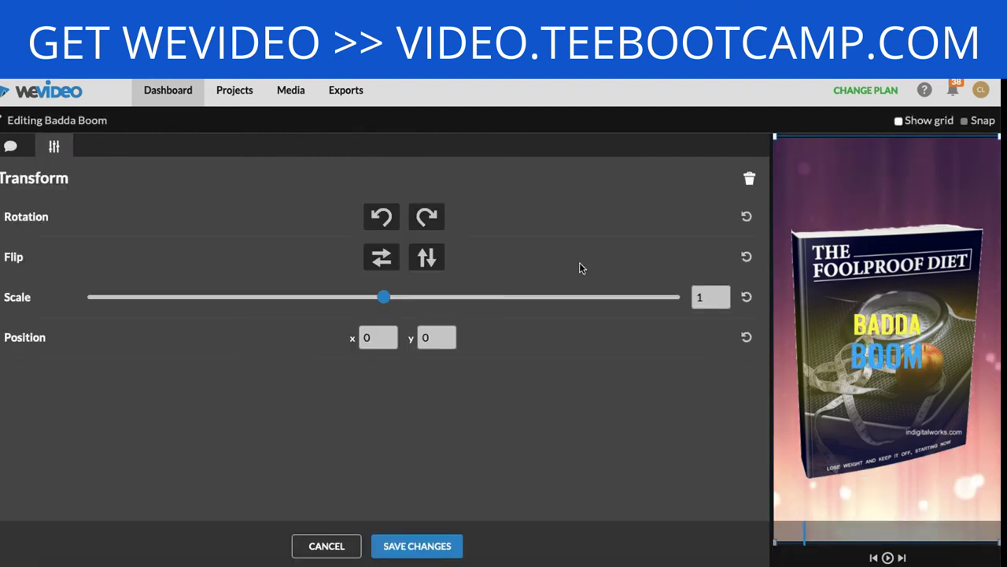
left_click(10, 148)
left_click(75, 289)
key("ctrl+a")
key("BackSpace")
type("F")
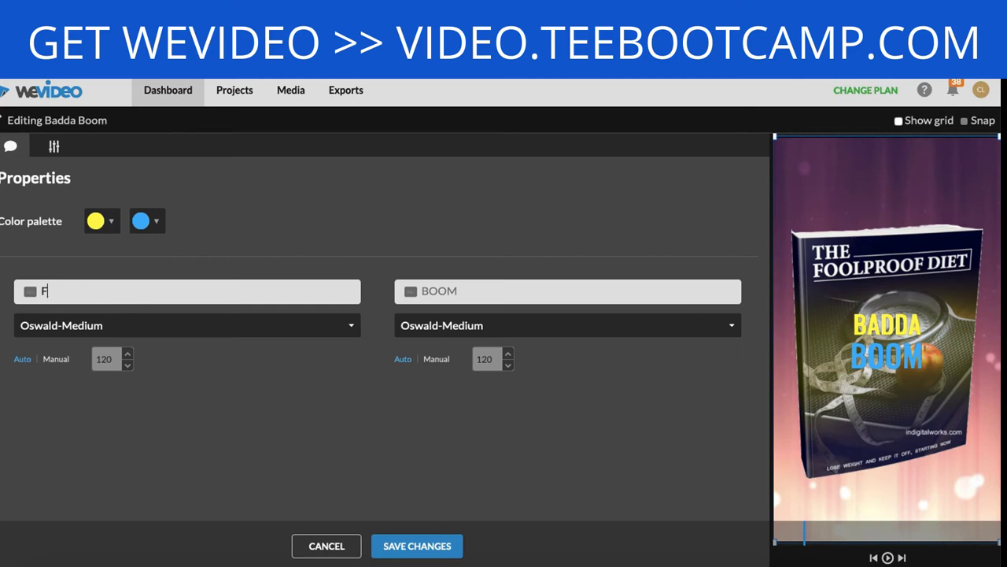
type("REE E")
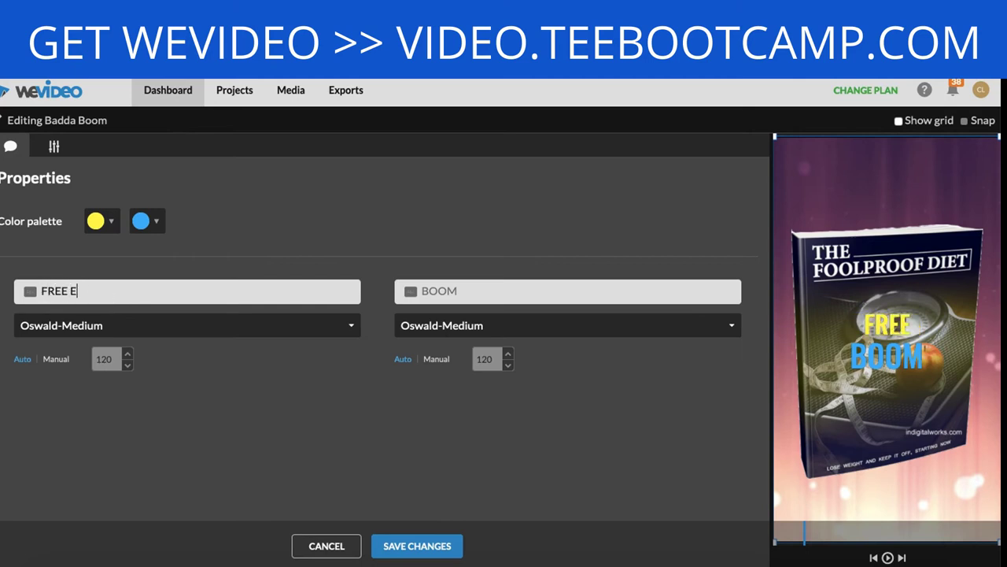
type("BOOK")
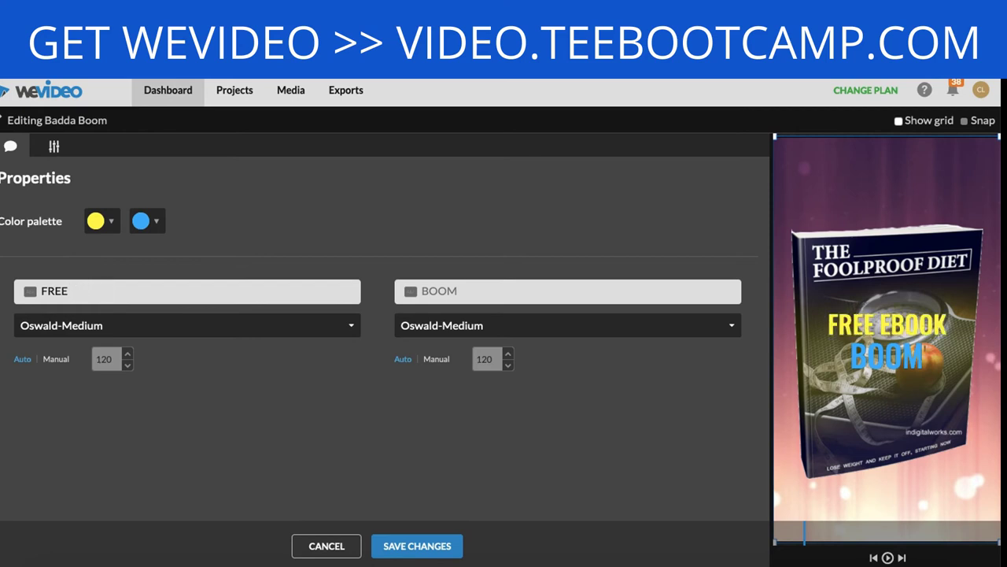
type(" DIET")
- Set the title's second line to "EBOOK" and save the text changes
left_click(490, 287)
type("EBB")
key("BackSpace")
type("OOK")
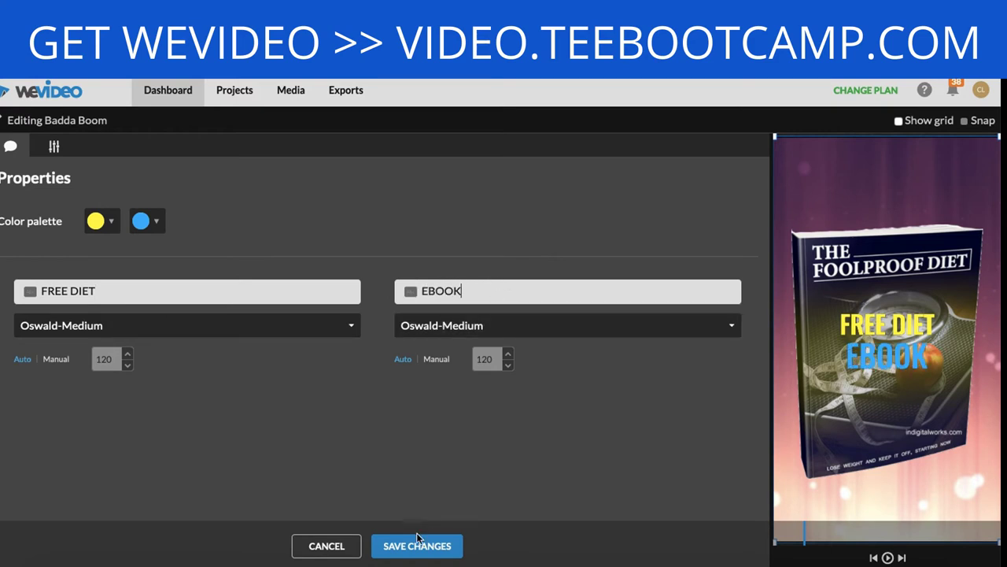
left_click(417, 543)
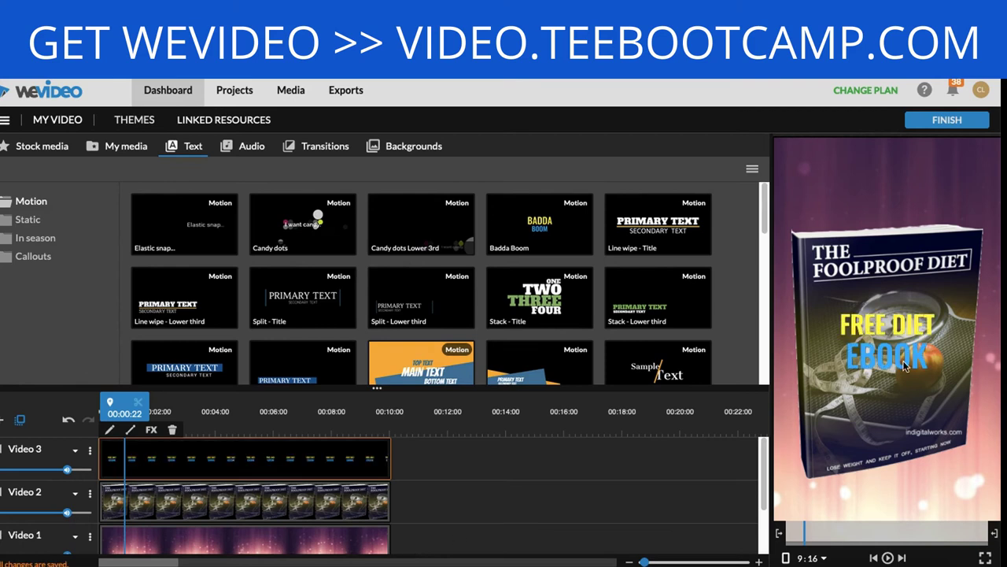
- Enlarge the FREE DIET EBOOK title, move it above the book cover in the frame, and save the changes
double_click(307, 457)
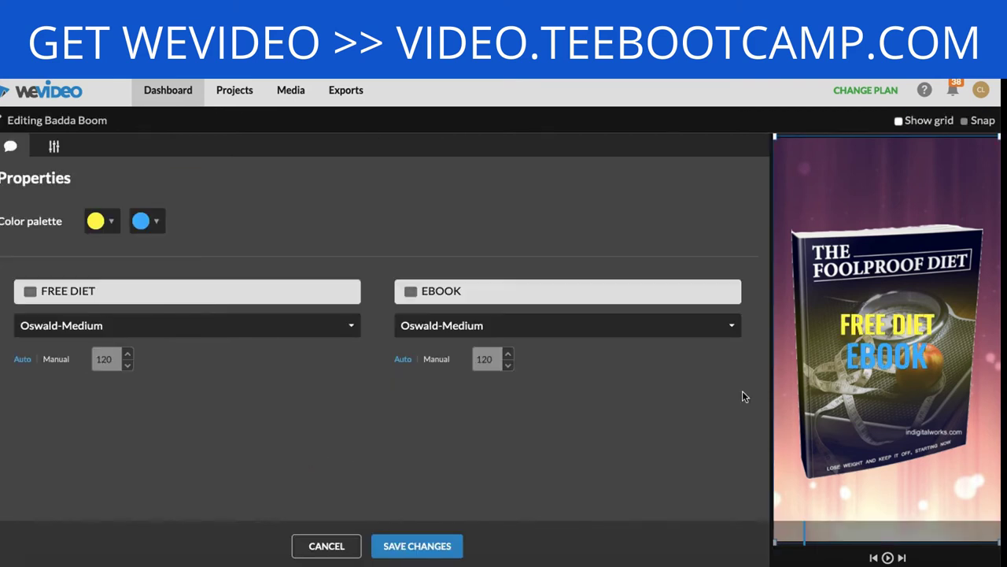
left_click_drag(925, 370, 839, 197)
left_click_drag(927, 375, 962, 444)
left_click_drag(814, 219, 887, 210)
left_click(417, 545)
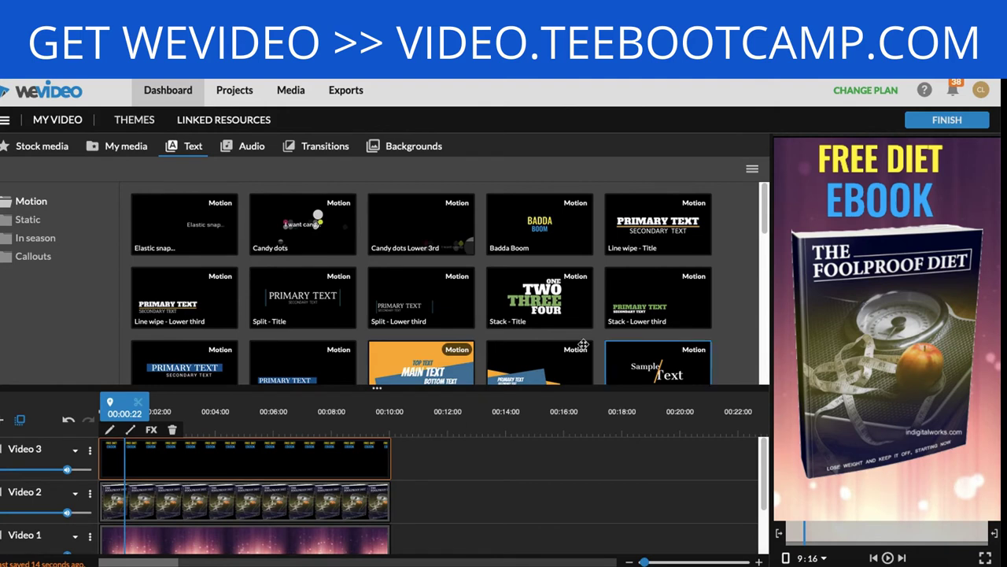
- Find the Boxed in - Title motion title in the text library and add a new video track above Video 3
scroll(377, 315, "down", 2)
scroll(307, 331, "down", 5)
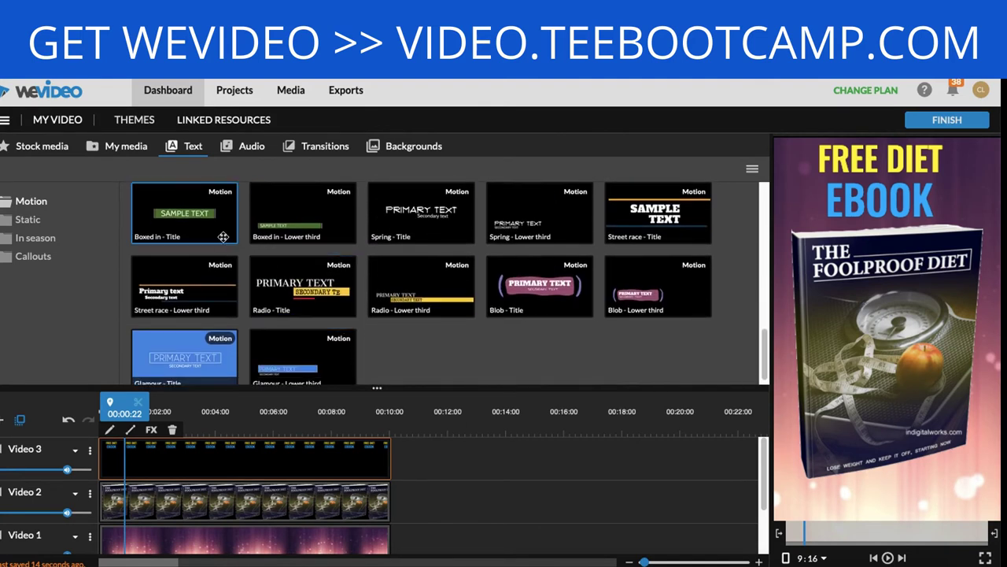
left_click(167, 236)
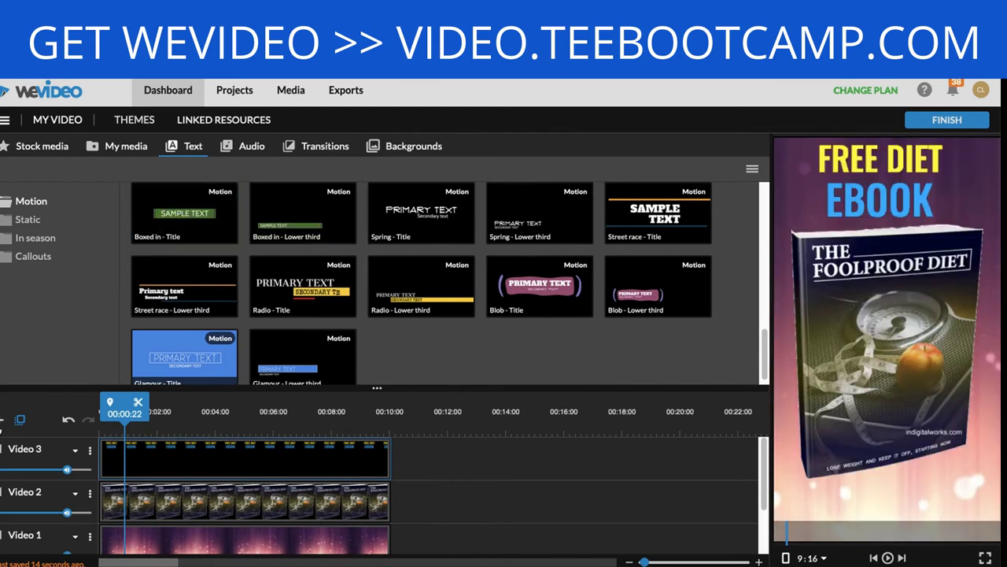
left_click(2, 422)
left_click(559, 430)
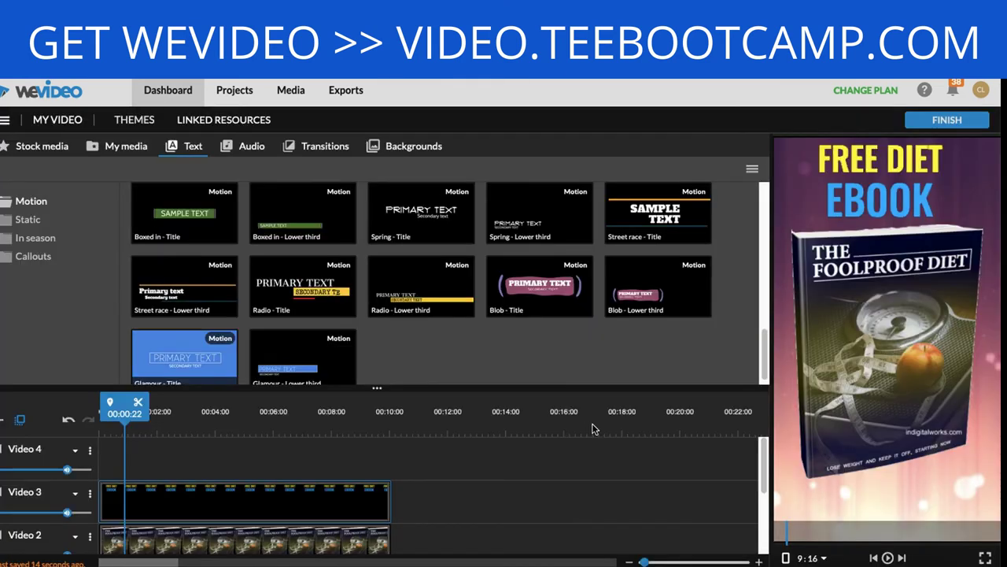
- Place the Boxed in title at the start of Video 4 and extend it to the full length of the clips below
left_click_drag(172, 223, 118, 460)
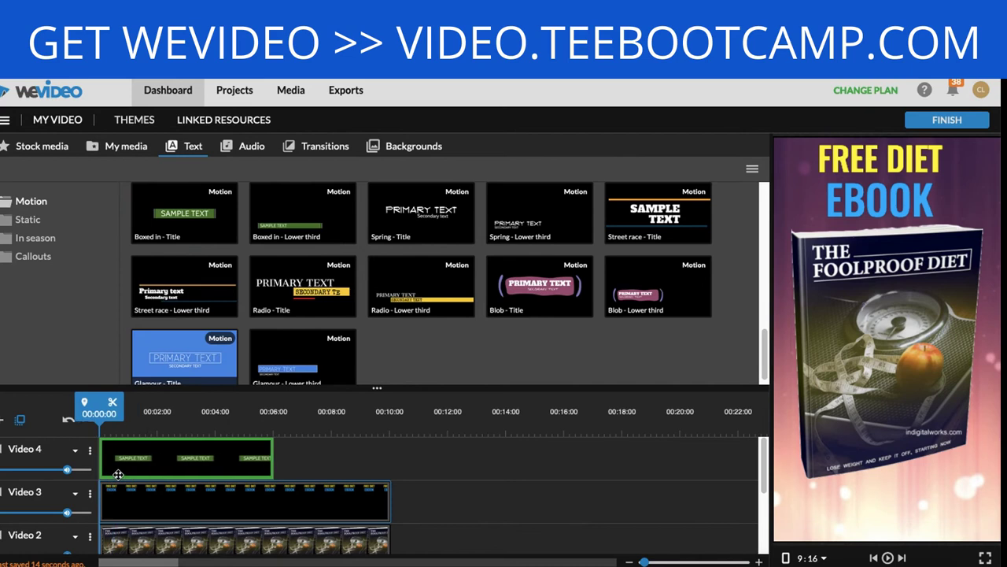
left_click_drag(268, 458, 388, 459)
scroll(381, 475, "down", 1)
scroll(377, 472, "down", 1)
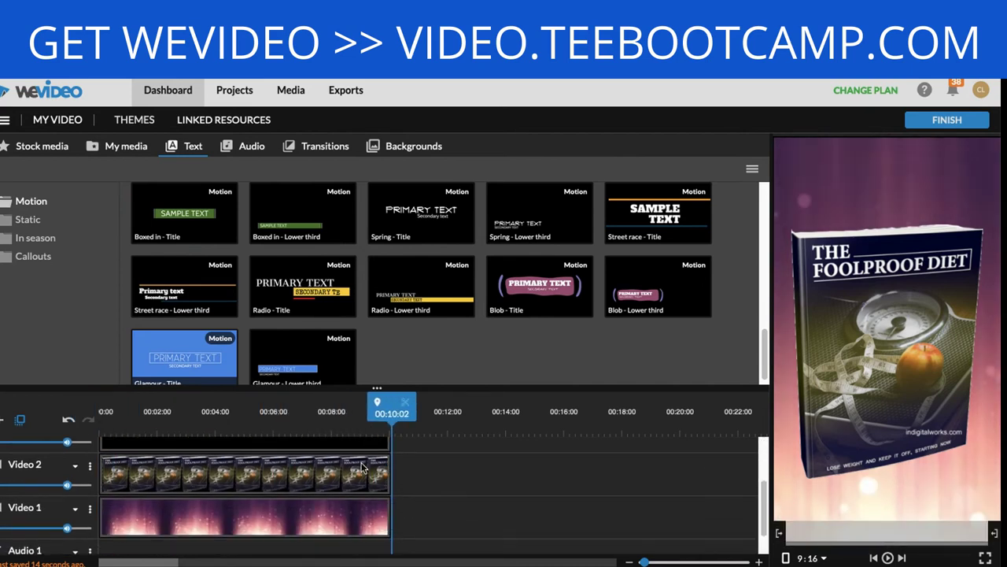
scroll(351, 488, "up", 2)
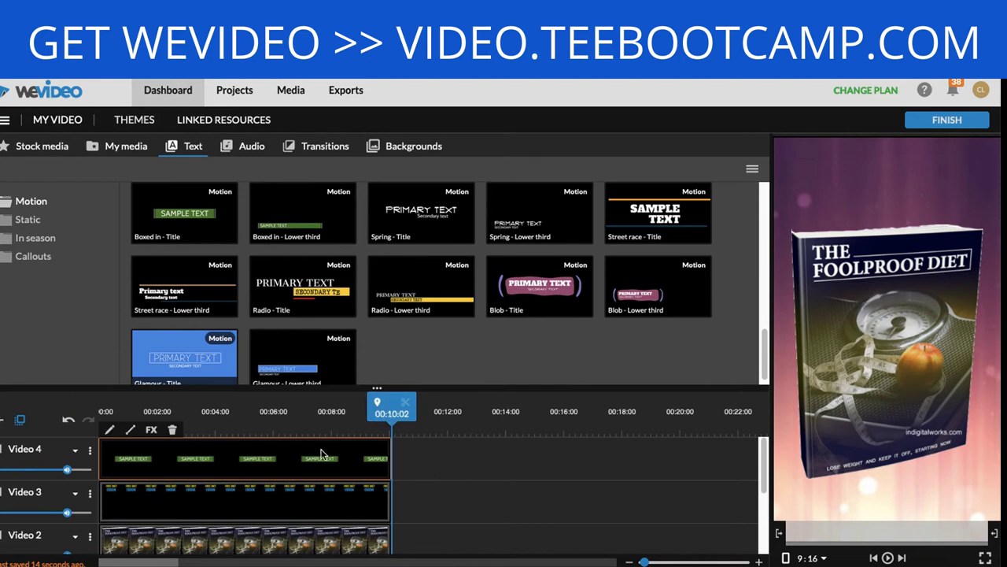
- Set the text of the Boxed in title on Video 4 to "DOWNLOAD NOW!"
double_click(320, 455)
triple_click(99, 289)
key("BackSpace")
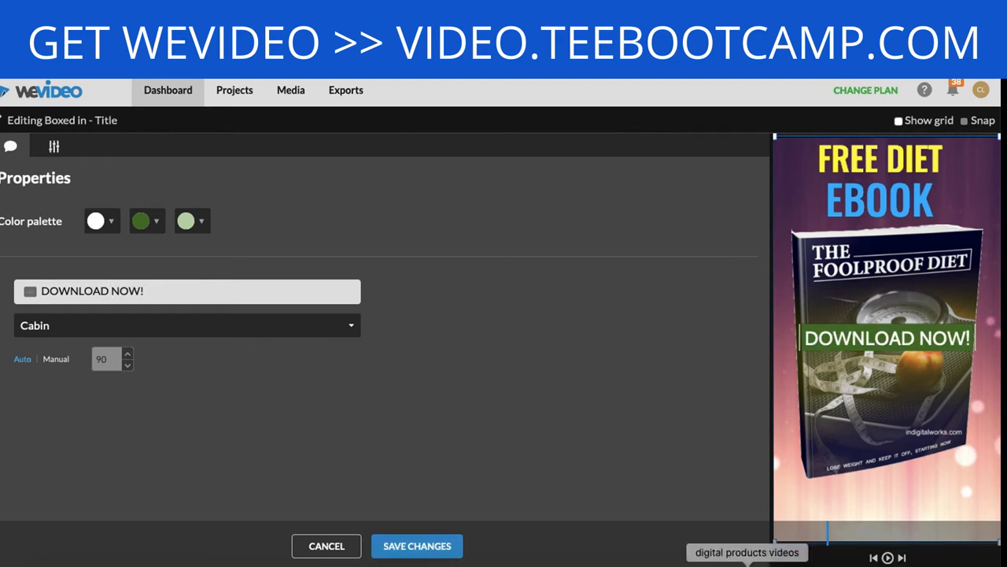
- Enlarge the DOWNLOAD NOW! title to nearly the frame's width, move it below the book cover, and save the changes
mouse_move(232, 238)
left_mouse_down()
mouse_move(87, 254)
mouse_move(171, 254)
left_mouse_up()
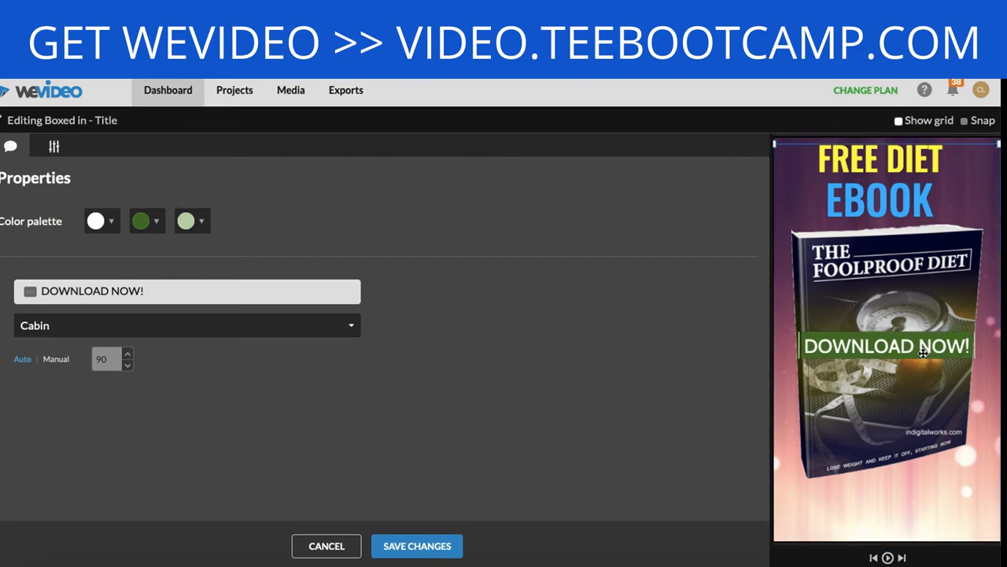
left_click_drag(935, 474, 967, 504)
left_click_drag(872, 277, 893, 513)
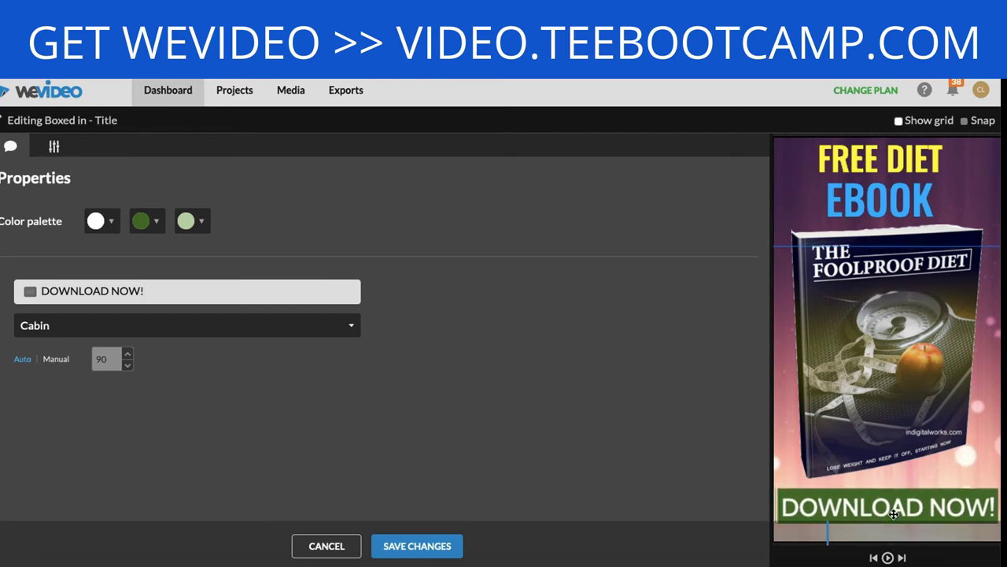
left_click(430, 543)
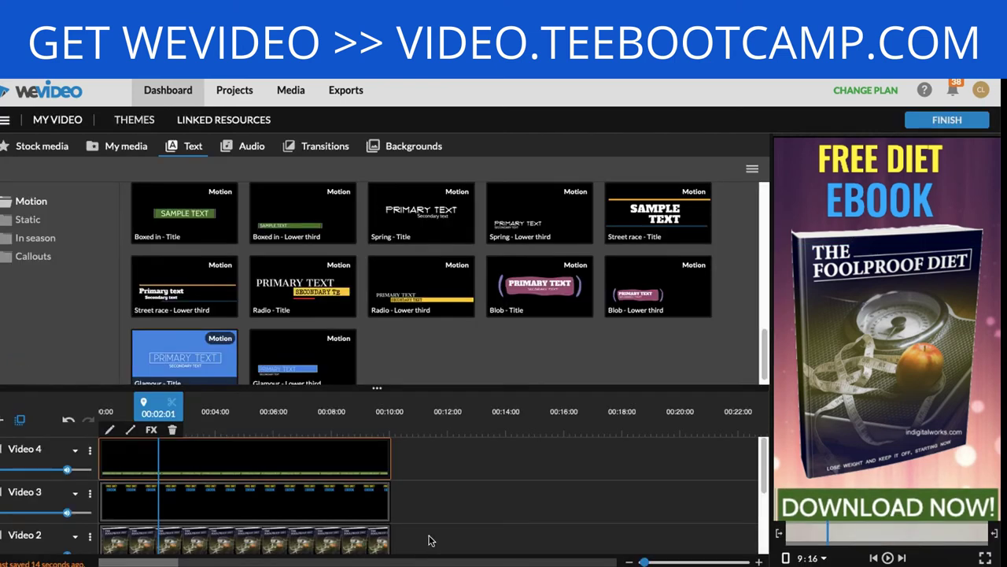
- Review the stacked video tracks and view the free music library
scroll(494, 515, "down", 5)
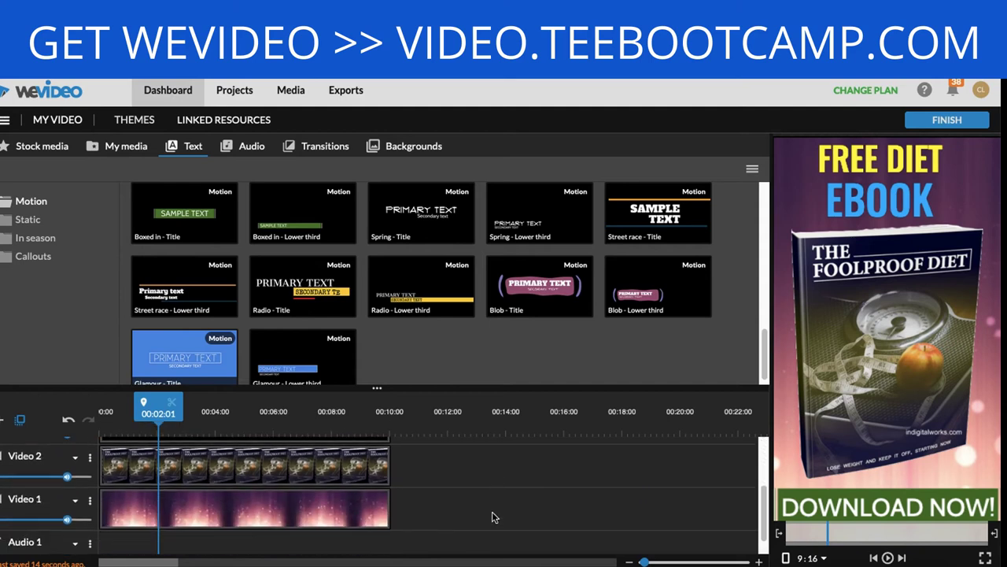
scroll(480, 510, "up", 4)
left_click(244, 146)
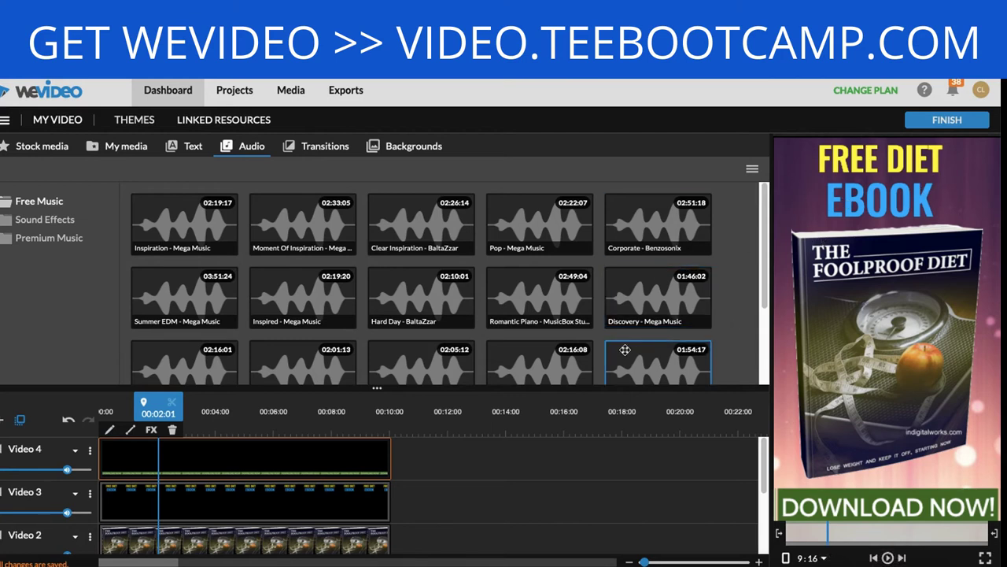
- Switch to Pinterest and search for "WEIGHT LOSS DIET"
mouse_move(927, 159)
left_mouse_down()
mouse_move(984, 88)
mouse_move(993, 161)
mouse_move(978, 92)
left_mouse_up()
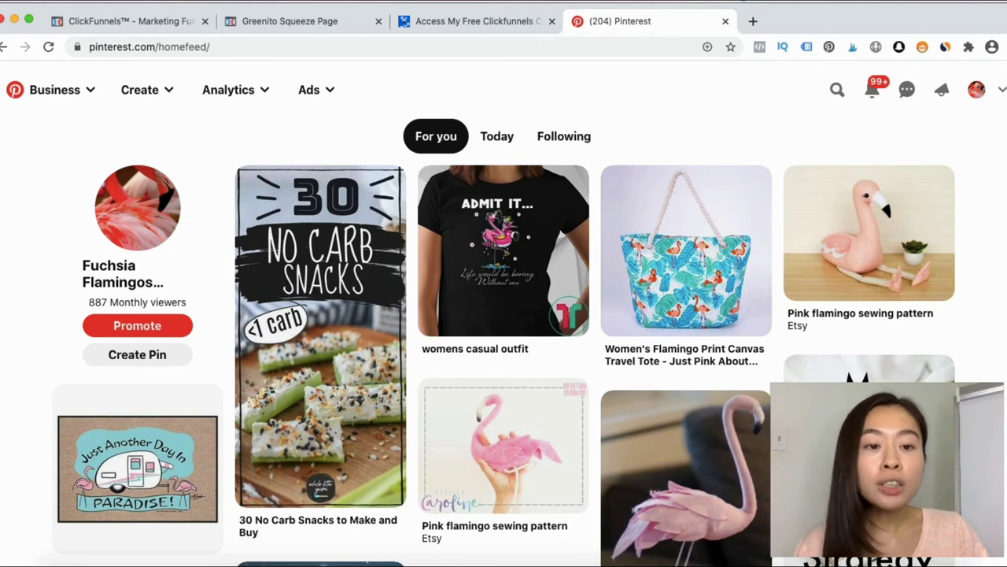
left_click(837, 90)
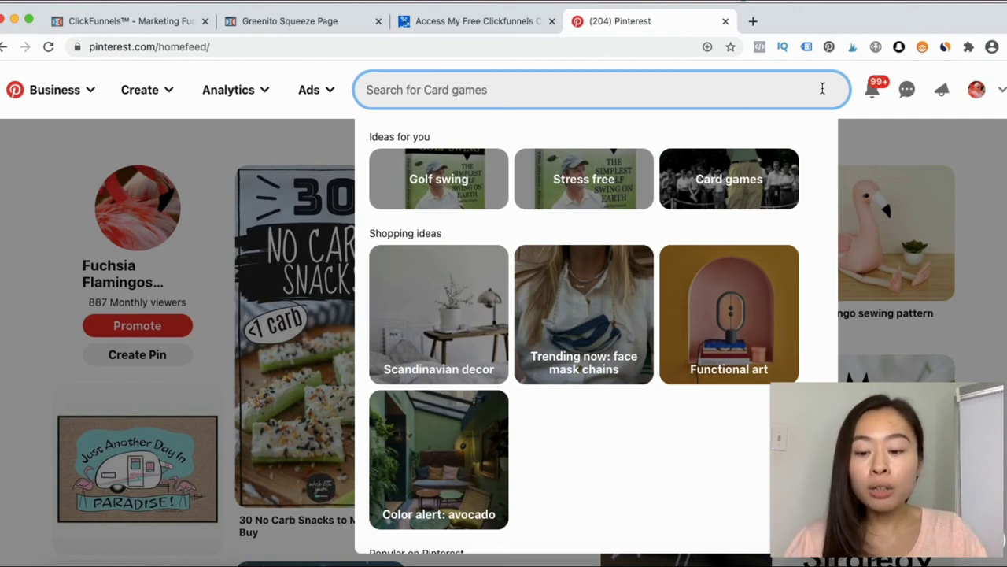
type("WEIGH")
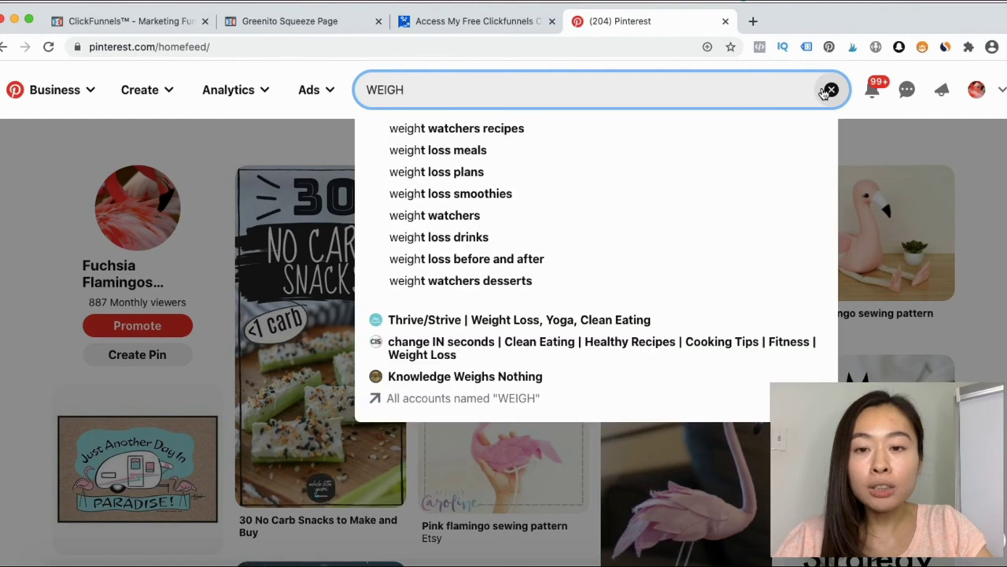
type("T LO")
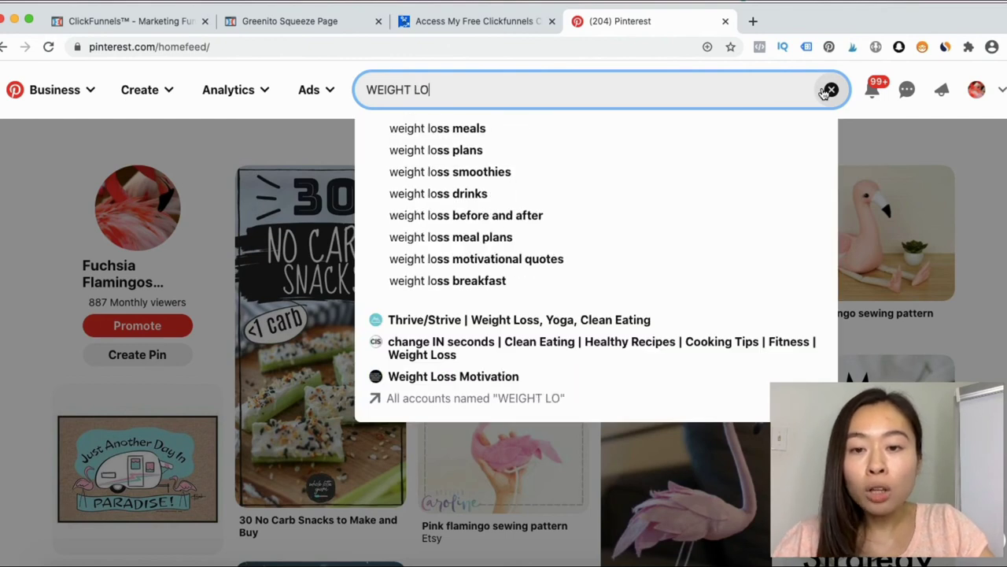
type("SS")
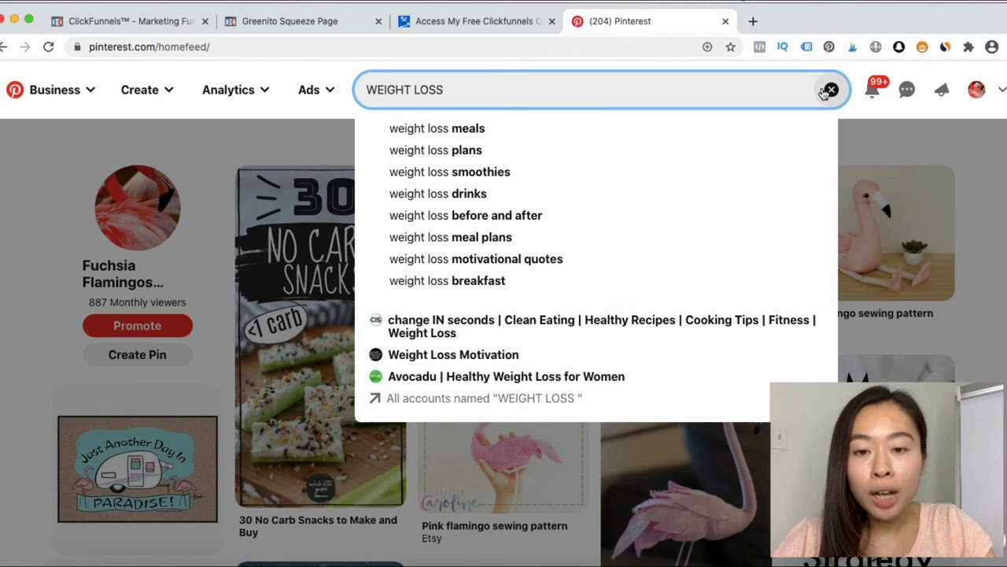
type(" DIET")
key("Return")
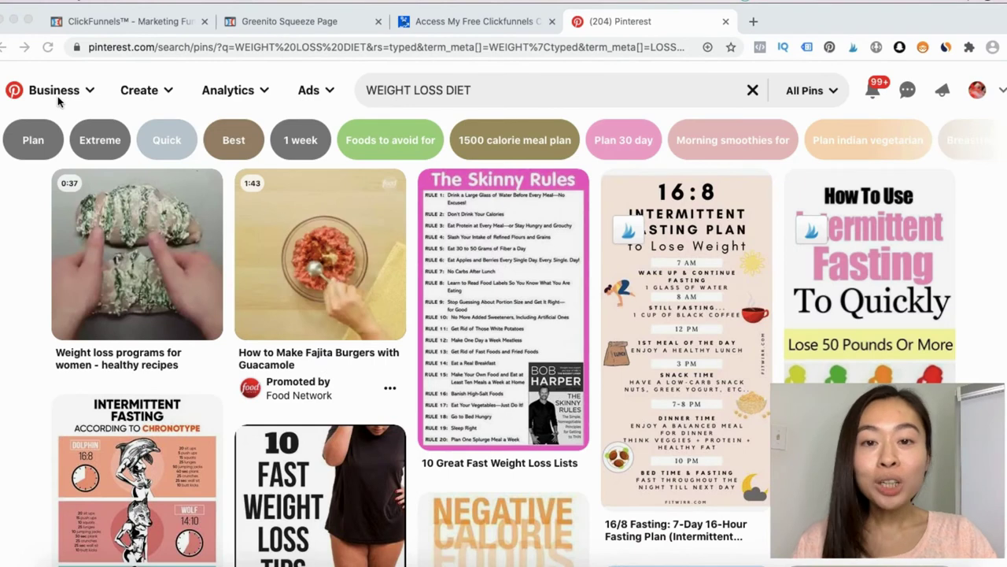
- Examine the related keyword suggestions for the WEIGHT LOSS DIET search, circling the row on screen and clearing the marks
mouse_move(55, 91)
left_mouse_down()
mouse_move(11, 100)
mouse_move(17, 167)
mouse_move(392, 186)
mouse_move(757, 190)
mouse_move(987, 119)
mouse_move(606, 109)
left_mouse_up()
left_click_drag(508, 111, 46, 92)
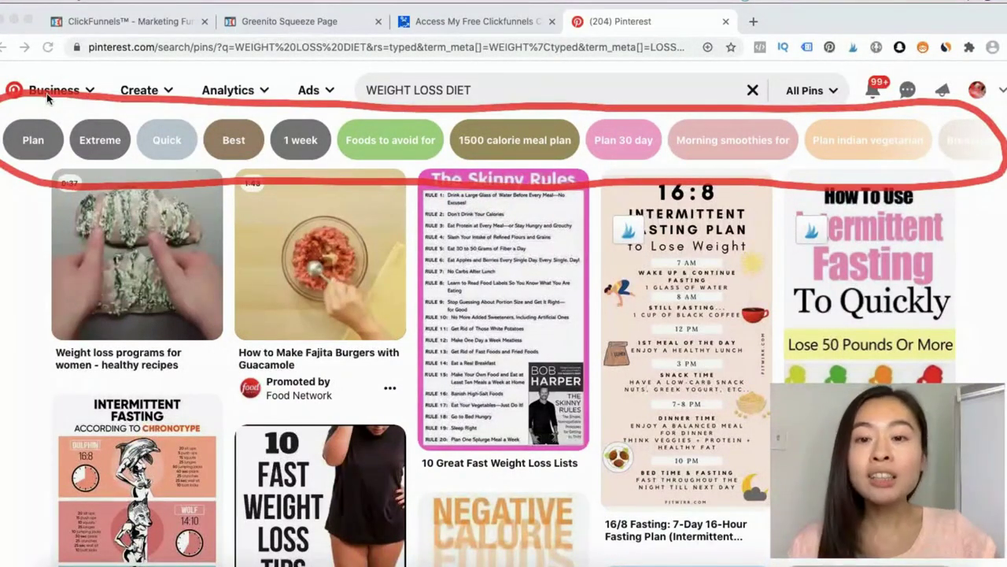
key("Escape")
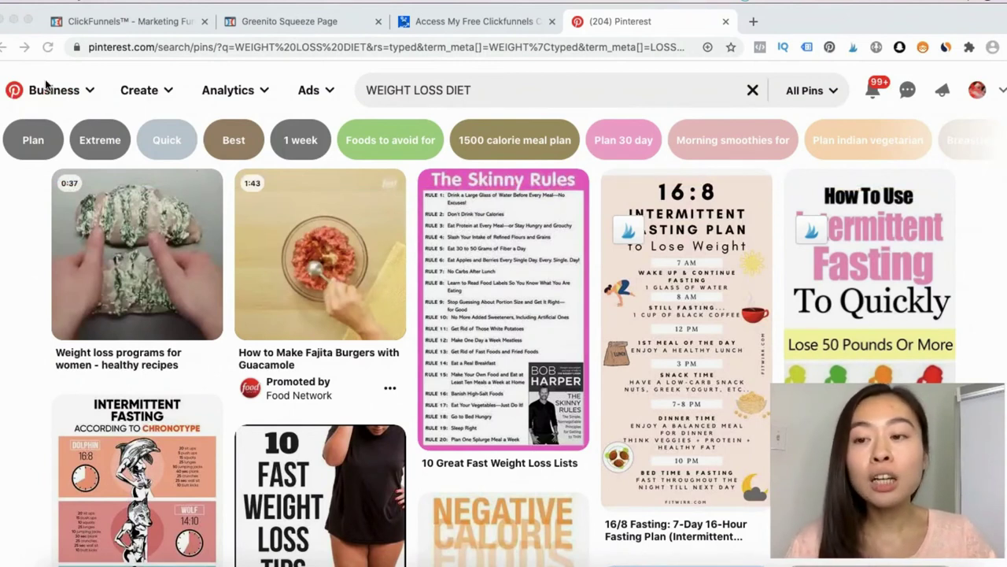
mouse_move(44, 114)
left_mouse_down()
mouse_move(3, 118)
mouse_move(71, 117)
mouse_move(22, 106)
left_mouse_up()
mouse_move(228, 171)
left_mouse_down()
mouse_move(245, 104)
mouse_move(198, 161)
left_mouse_up()
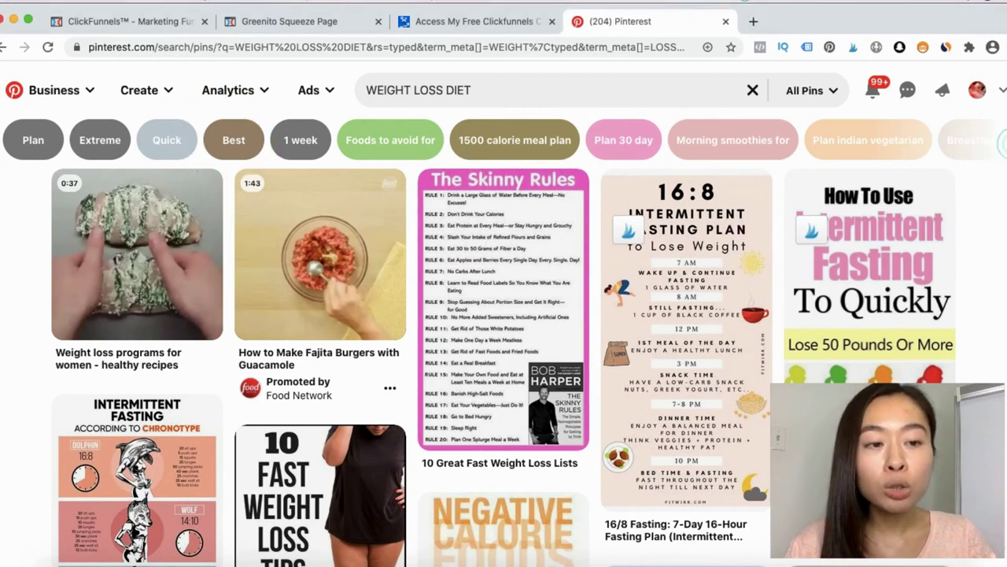
- Browse through the related keyword suggestions and refine the search with the keyword "Best"
scroll(441, 146, "right", 5)
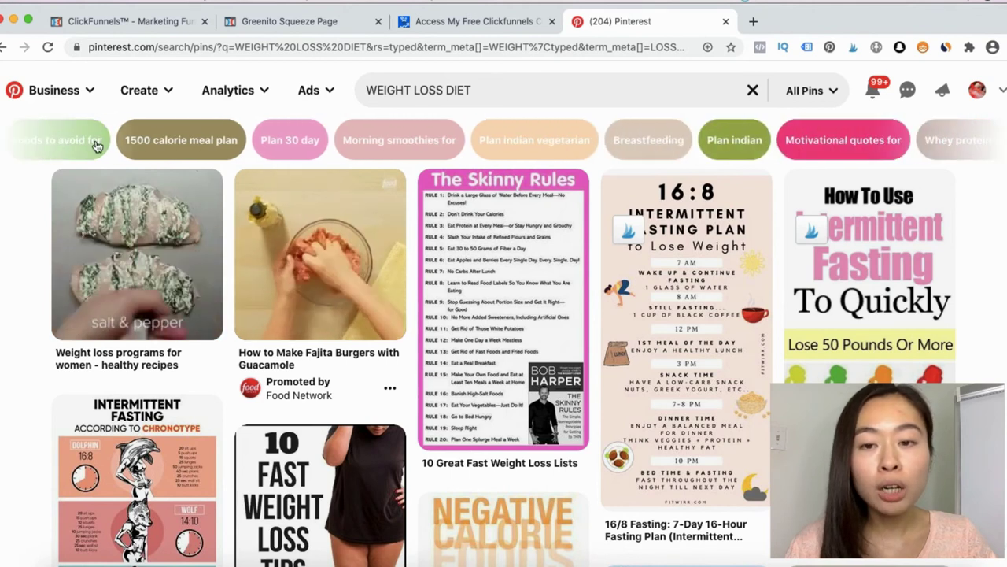
left_click(6, 142)
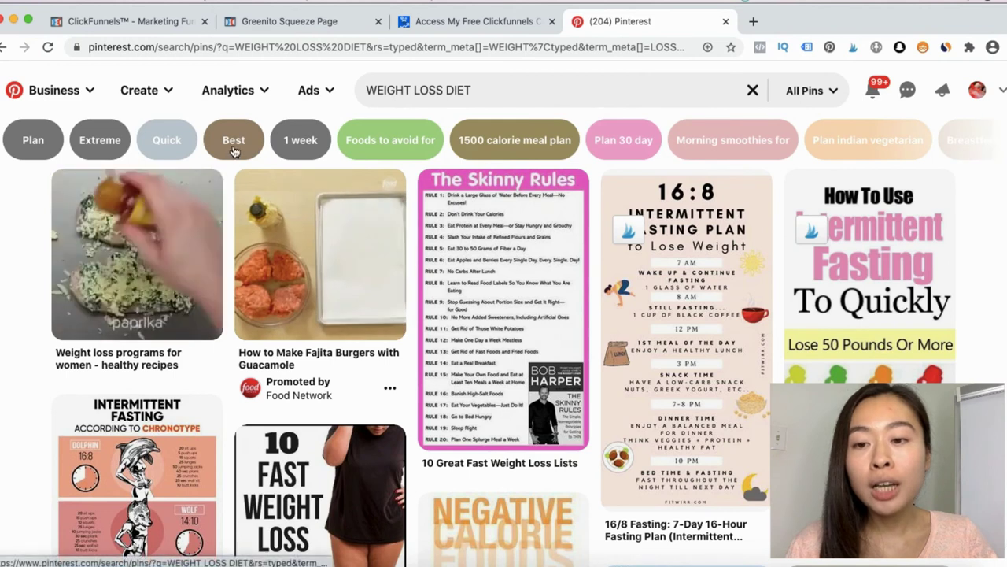
left_click(234, 144)
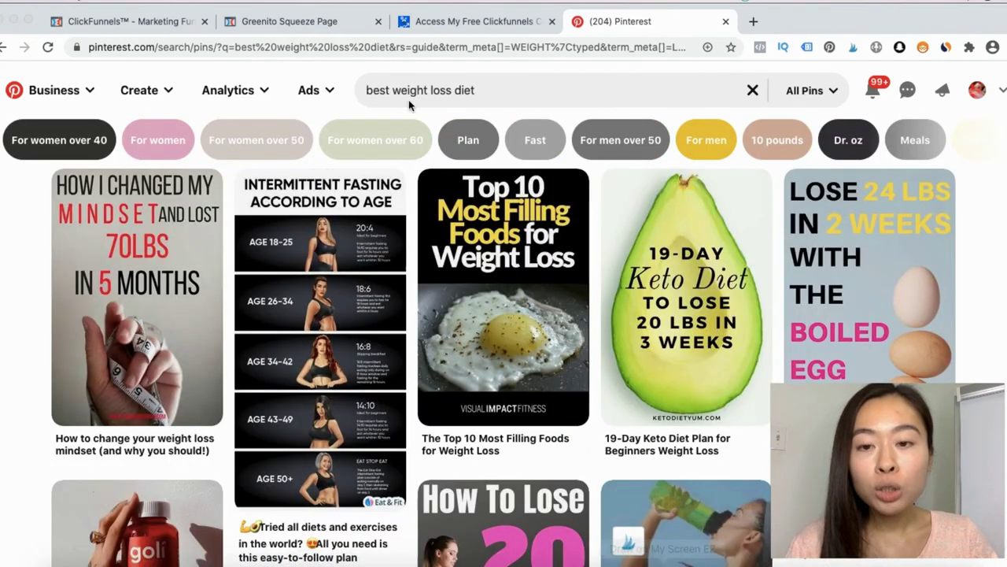
- Examine the refined search phrase, its keyword suggestions, and the organic and promoted pins in the best weight loss diet results
left_click_drag(354, 100, 394, 97)
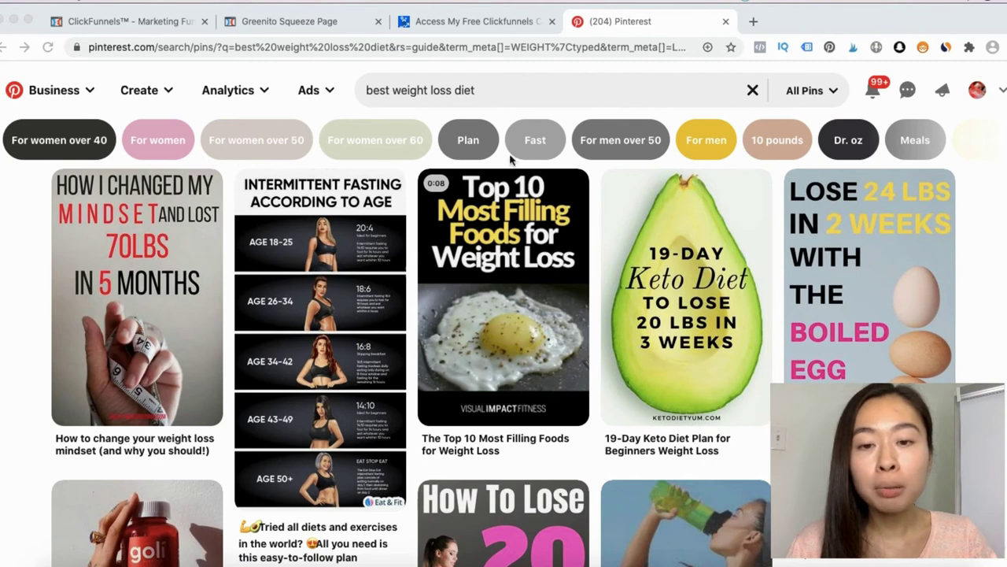
left_click_drag(464, 110, 503, 163)
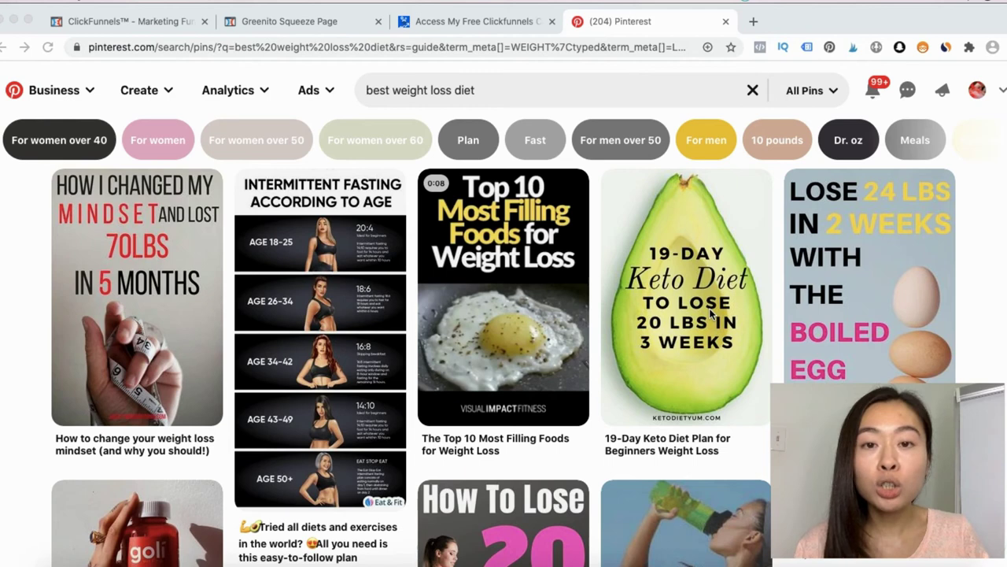
scroll(637, 348, "down", 4)
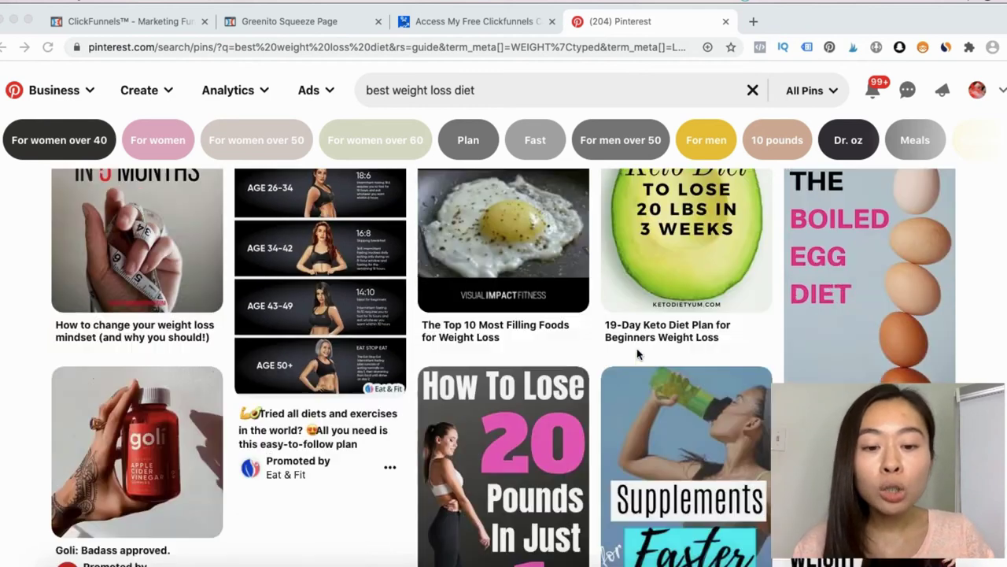
scroll(639, 347, "down", 2)
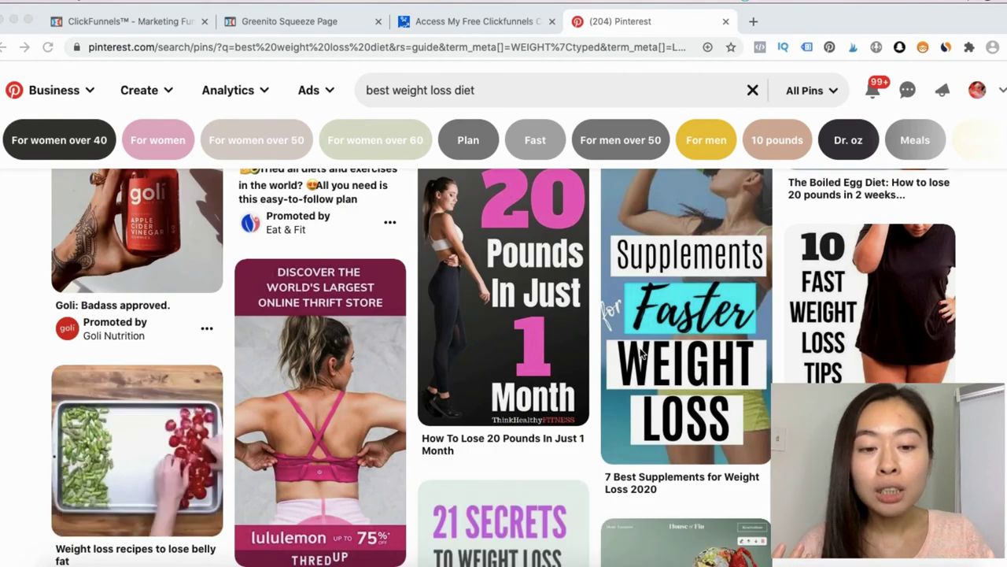
scroll(639, 347, "down", 2)
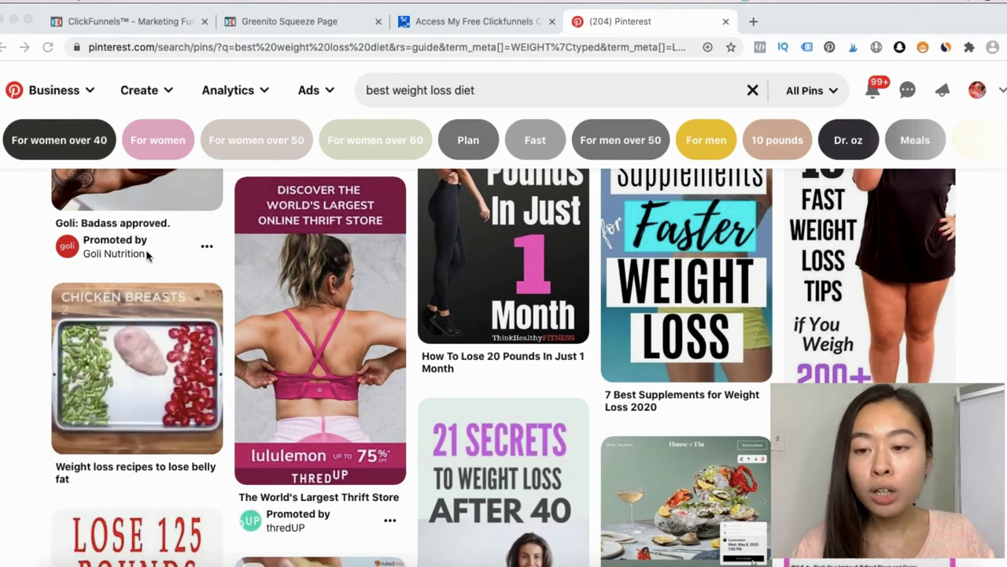
mouse_move(256, 478)
left_mouse_down()
mouse_move(230, 267)
mouse_move(176, 249)
left_mouse_up()
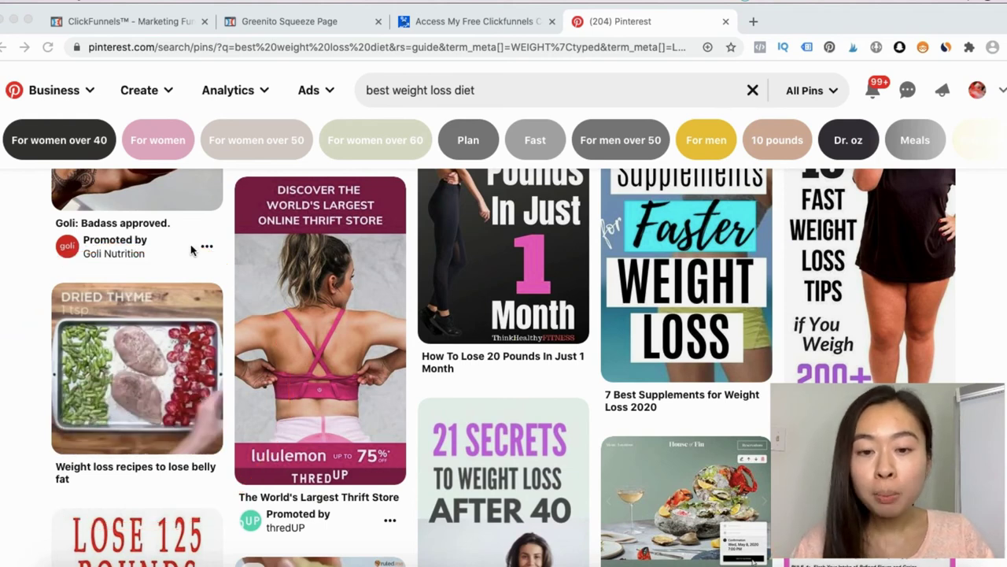
scroll(777, 349, "down", 3)
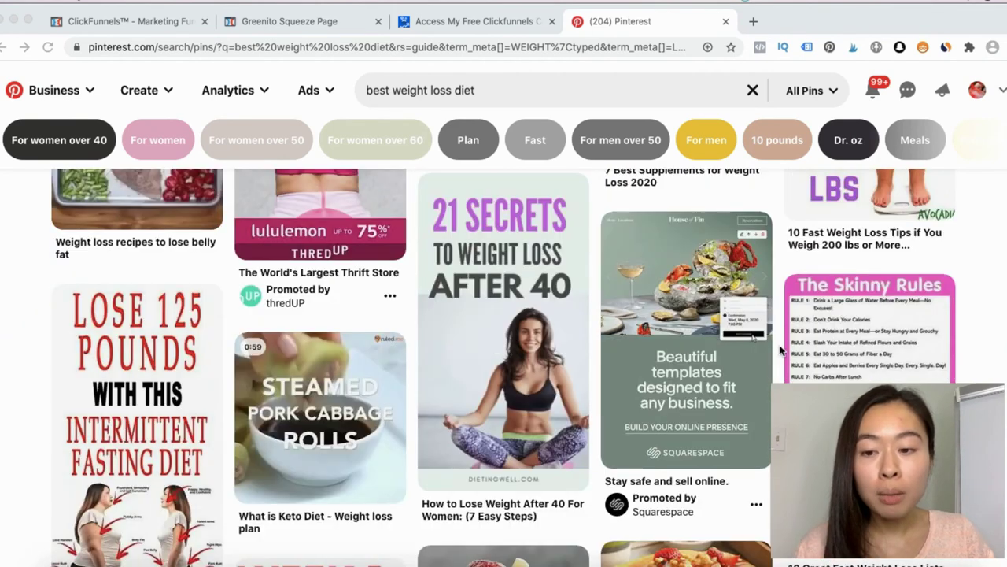
scroll(777, 349, "down", 2)
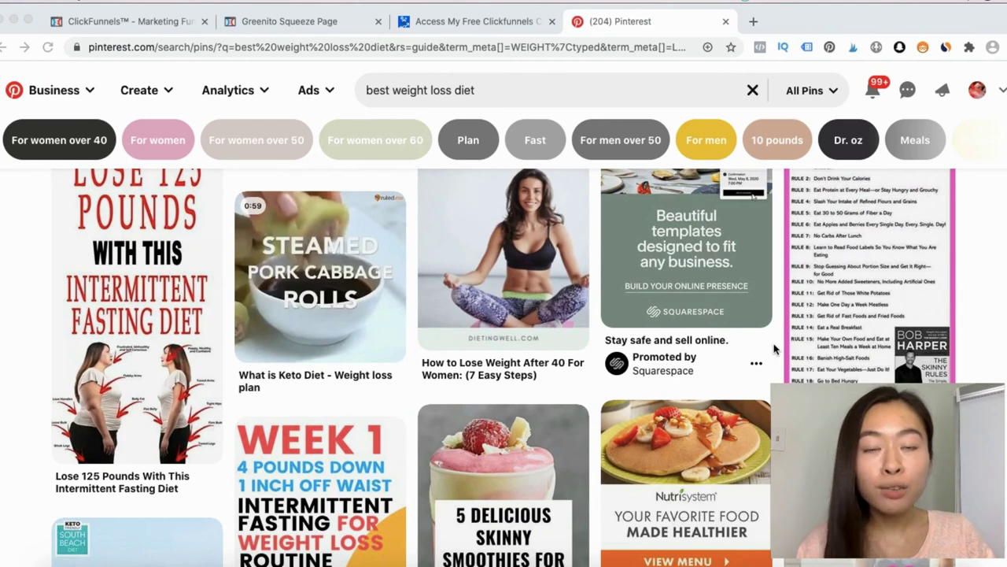
scroll(775, 349, "down", 1)
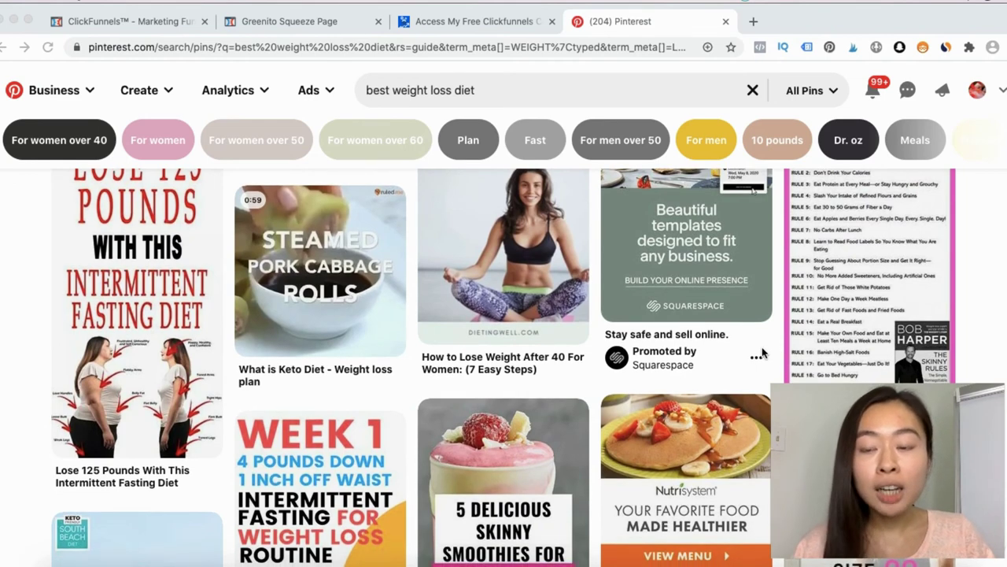
scroll(755, 351, "down", 1)
scroll(754, 352, "down", 3)
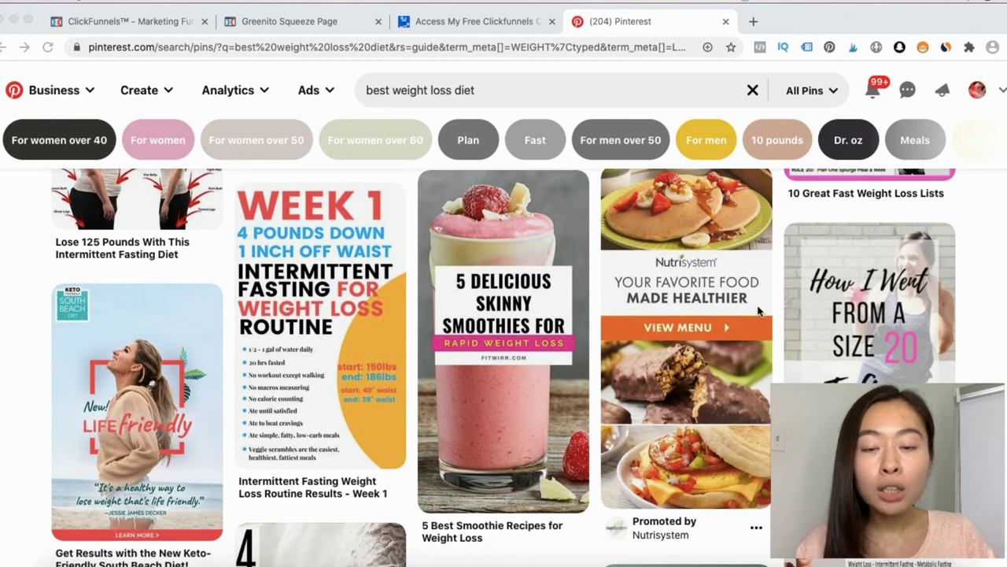
scroll(677, 324, "down", 4)
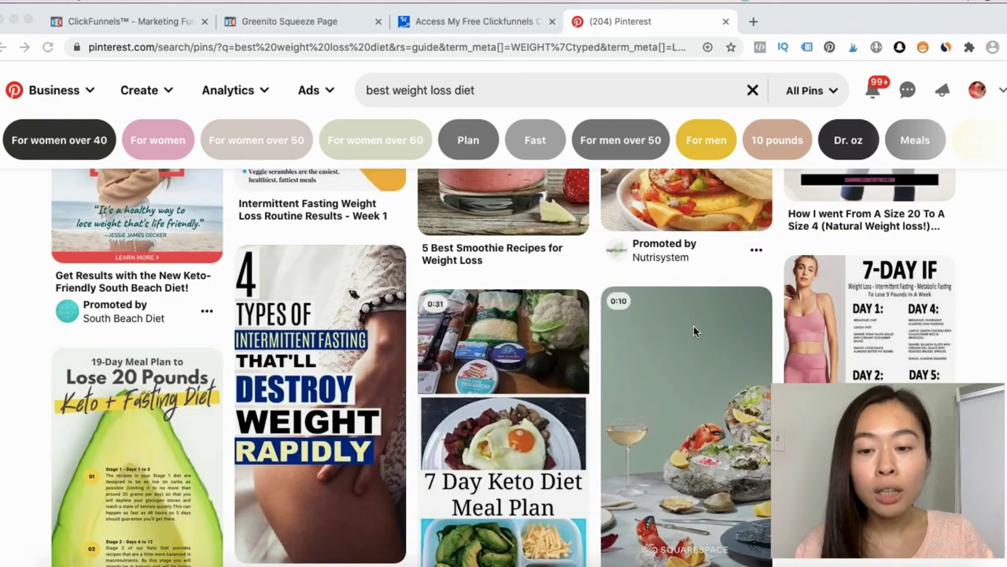
- Look through more organic and promoted pins further down the best weight loss diet results
scroll(694, 325, "down", 2)
scroll(693, 326, "down", 2)
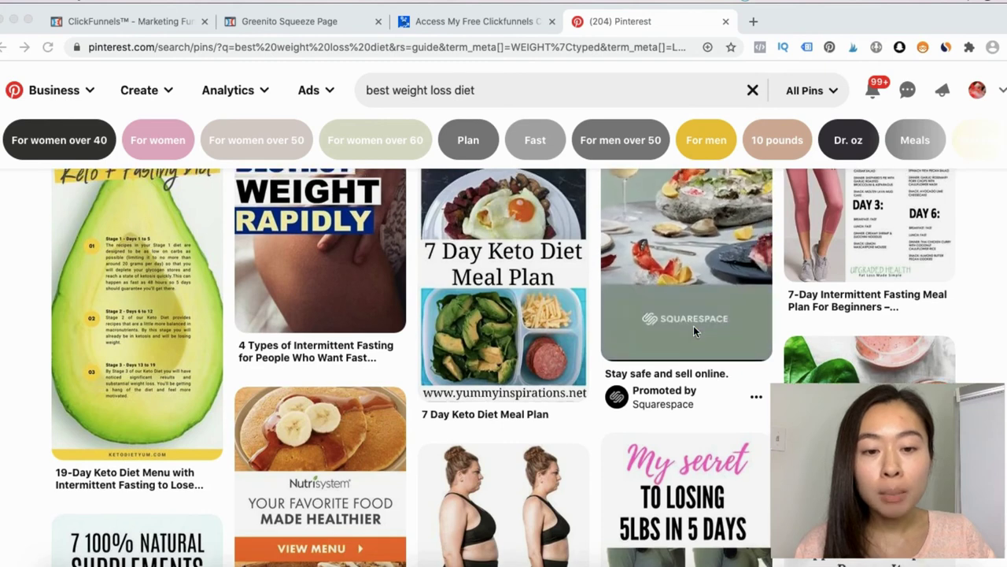
scroll(693, 325, "up", 2)
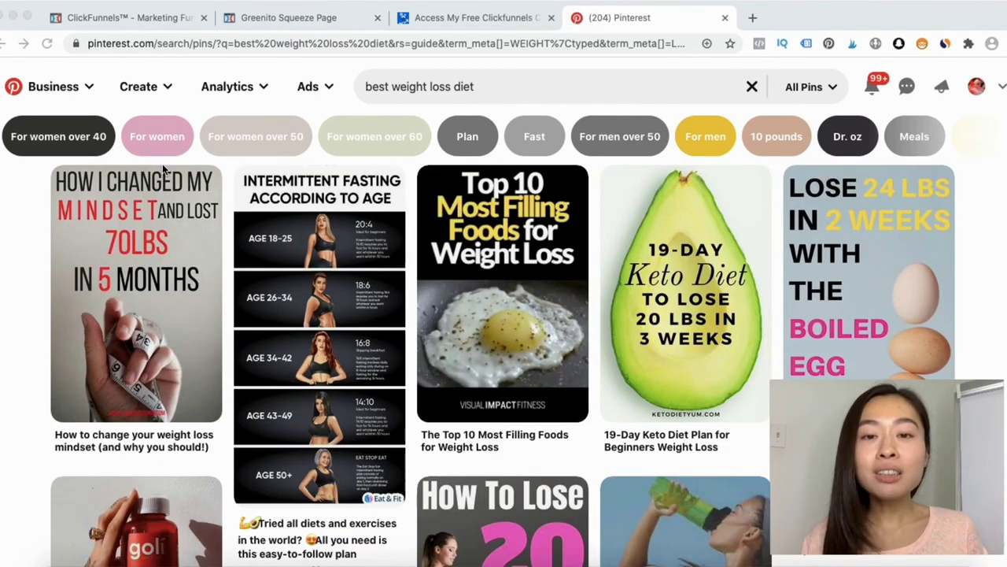
- Start a new Pin and upload the free diet ebook promo video to it from the computer
left_click(163, 89)
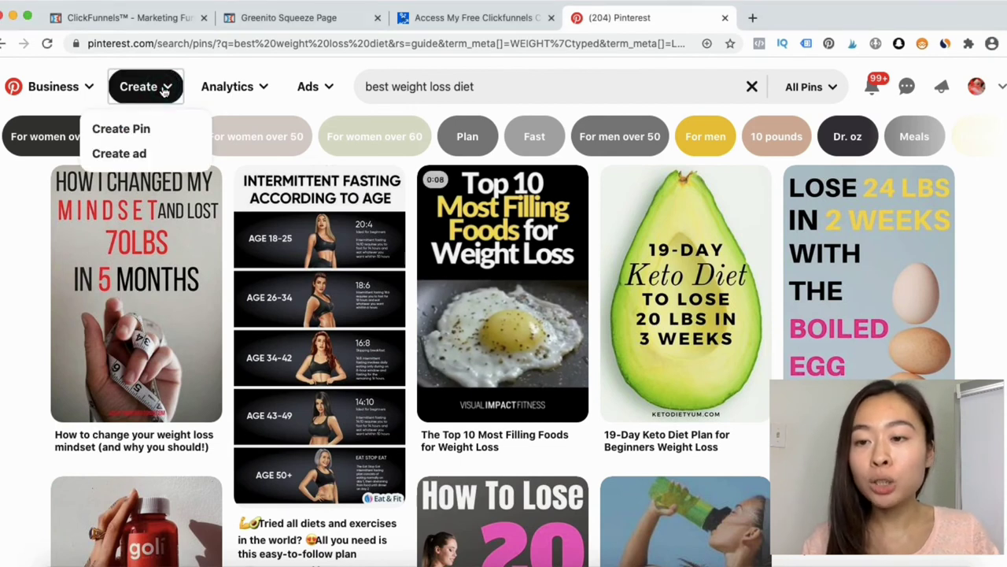
left_click(135, 129)
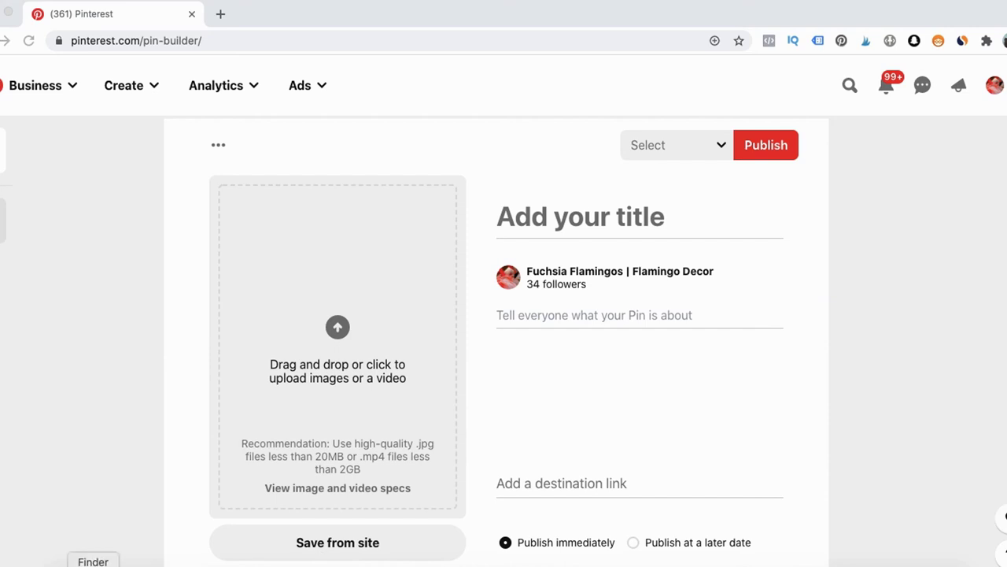
left_click(93, 563)
left_click_drag(155, 553, 339, 308)
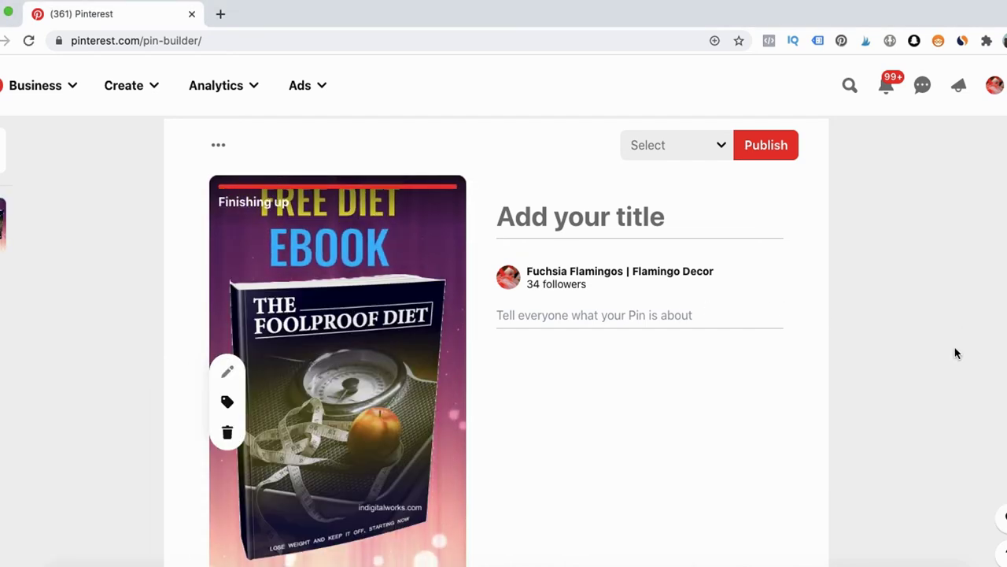
- Review the Pin's title and description, underlining the title keywords and the invitation to download the ebook on screen
scroll(940, 358, "down", 1)
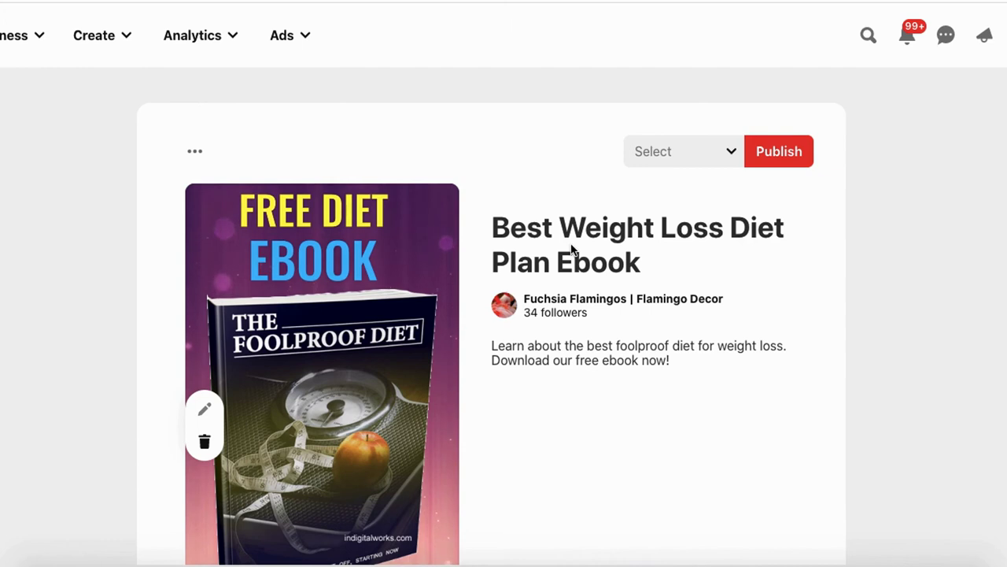
left_click_drag(565, 245, 776, 247)
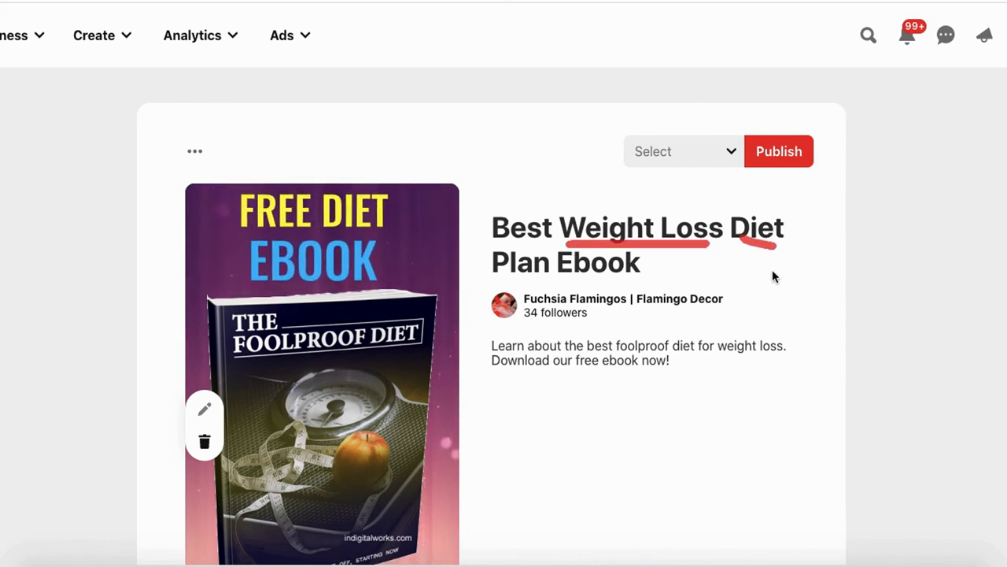
left_click_drag(562, 277, 668, 285)
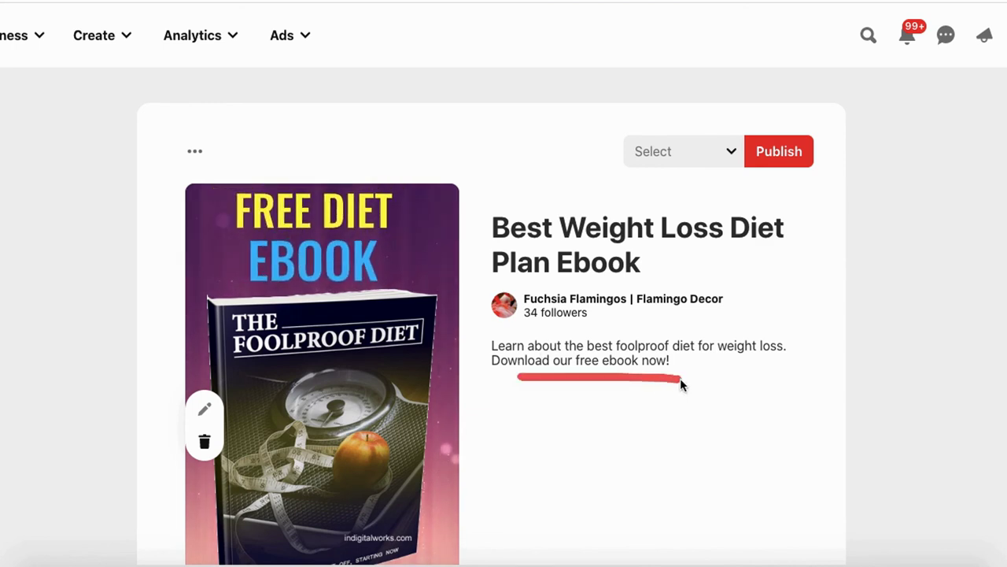
scroll(632, 307, "down", 3)
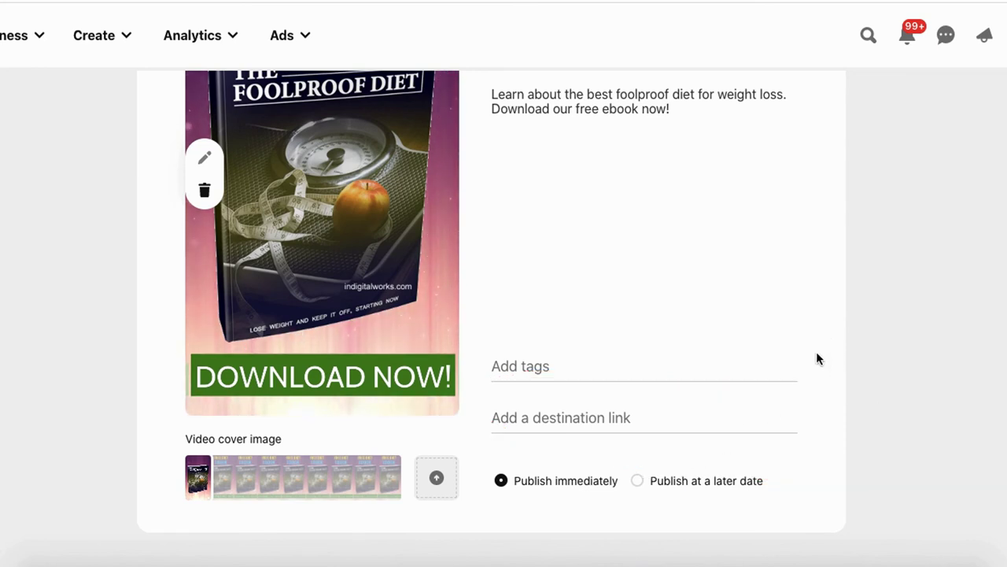
left_click(611, 418)
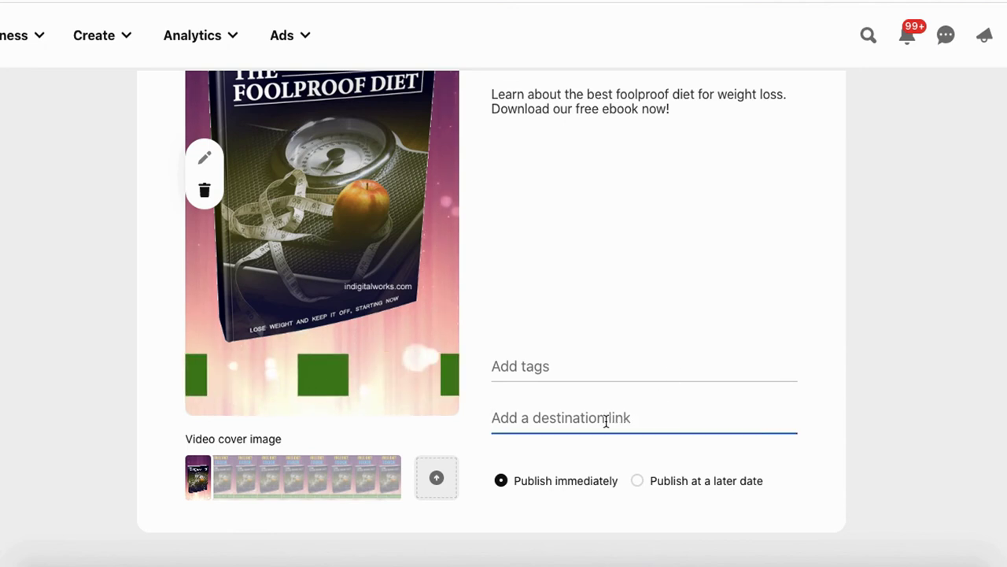
type("www.yourlink.com")
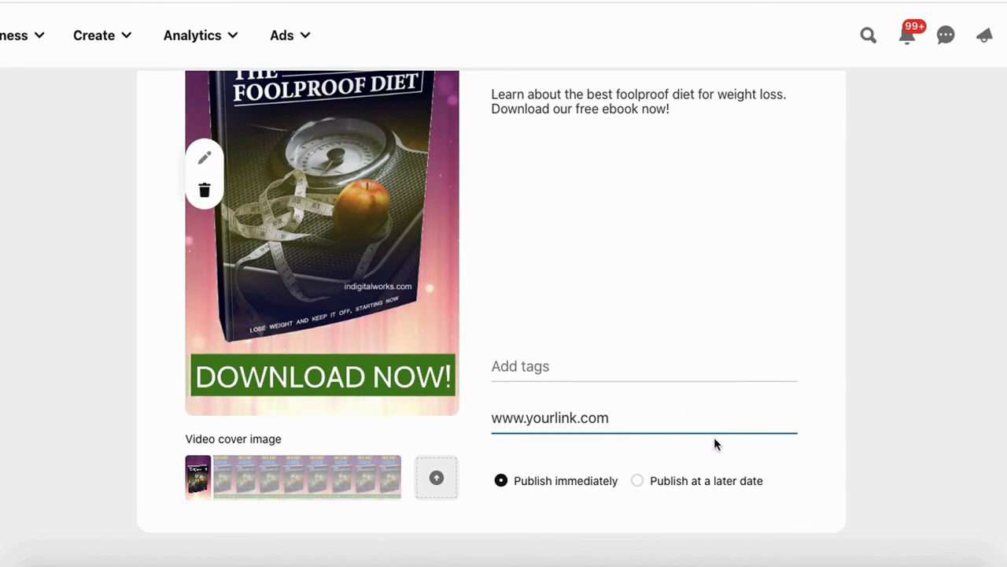
scroll(713, 436, "up", 5)
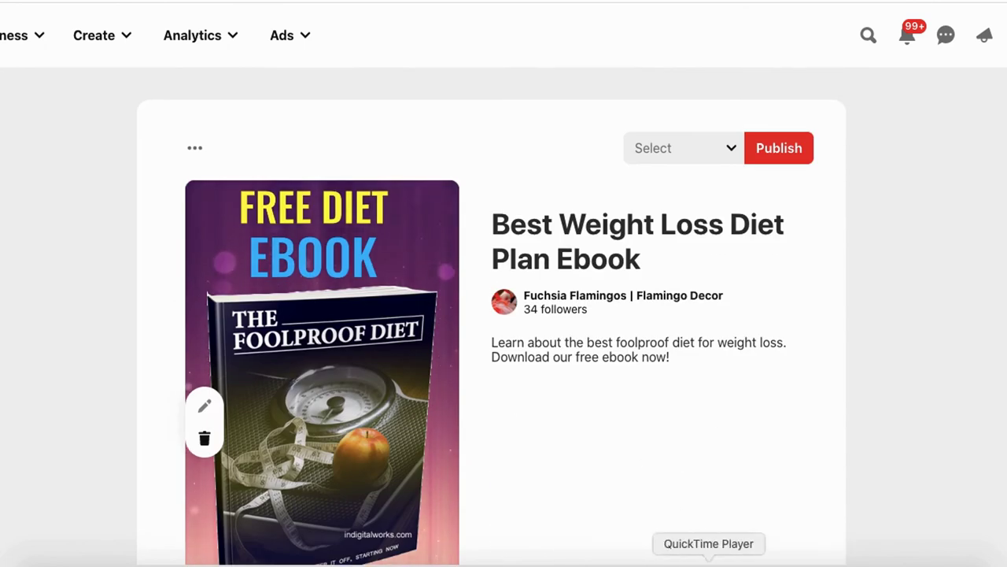
mouse_move(720, 185)
left_mouse_down()
mouse_move(848, 90)
mouse_move(750, 192)
left_mouse_up()
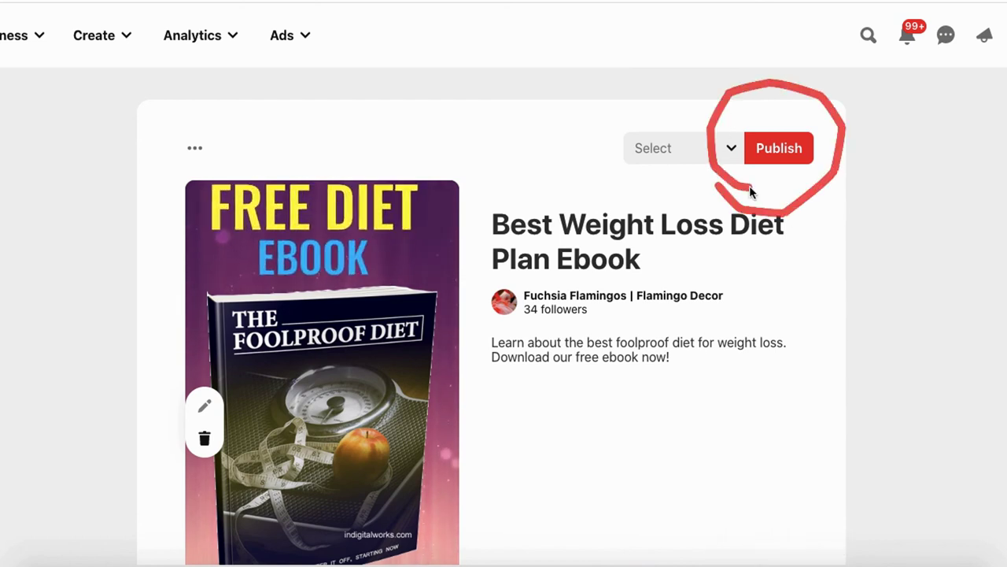